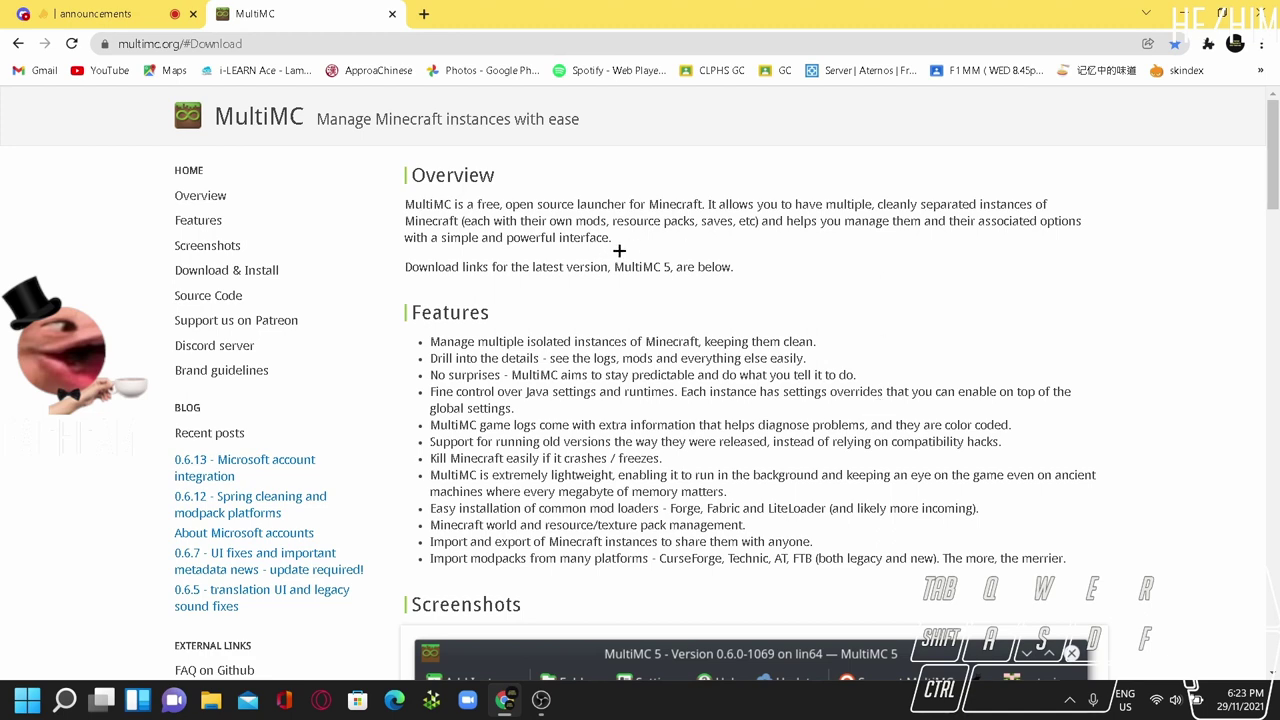
Step: Scroll multimc.org down to the Download & Install section with the Windows, macOS and Linux options
scroll(633, 243, "down", 3)
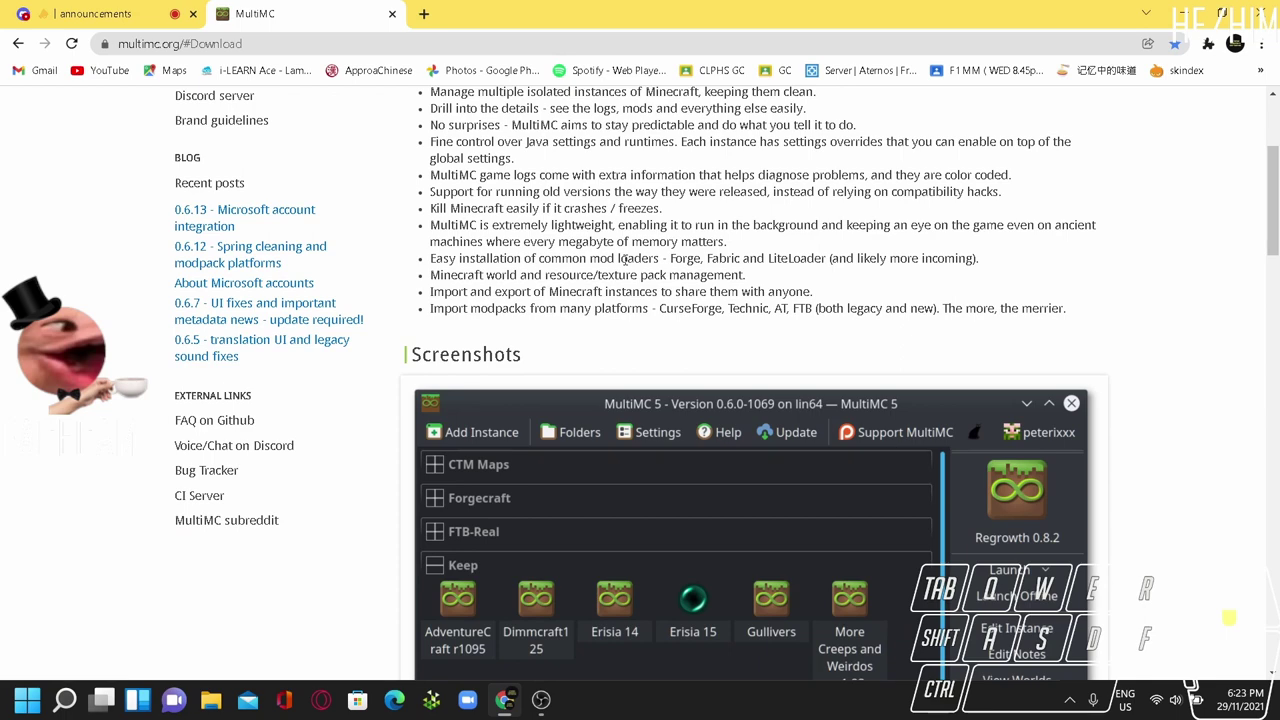
scroll(624, 258, "down", 3)
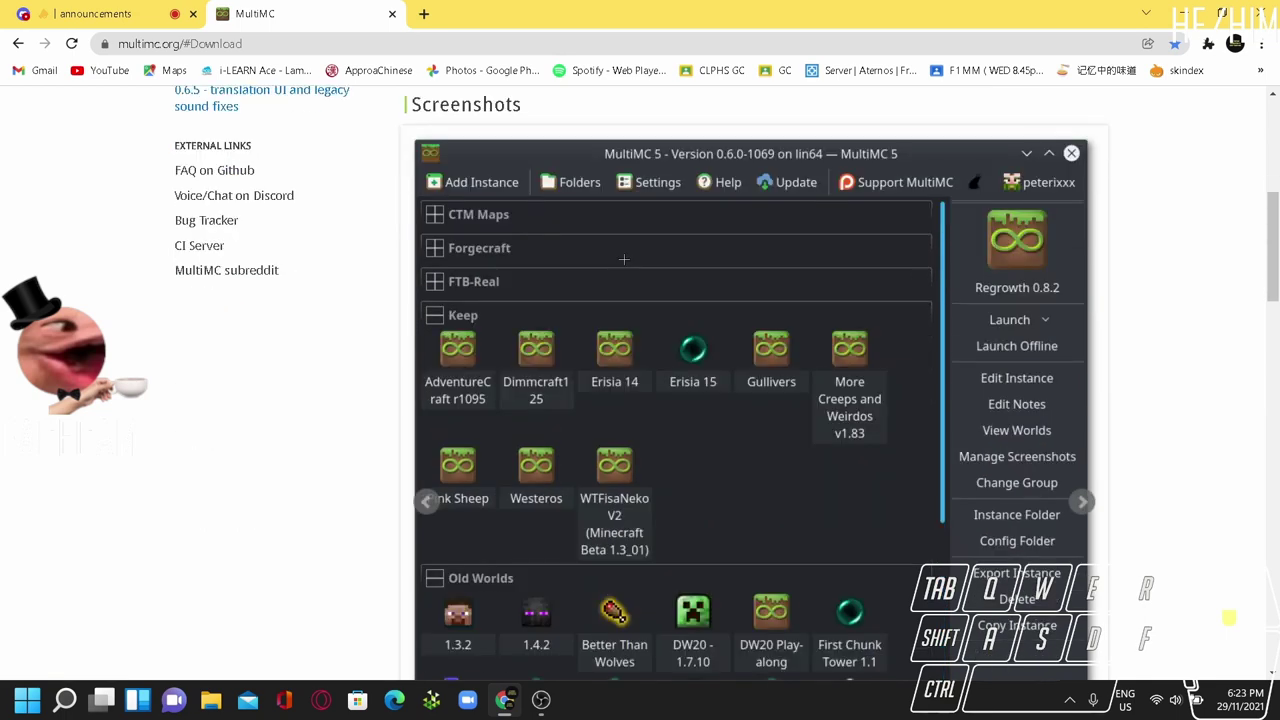
scroll(624, 259, "down", 5)
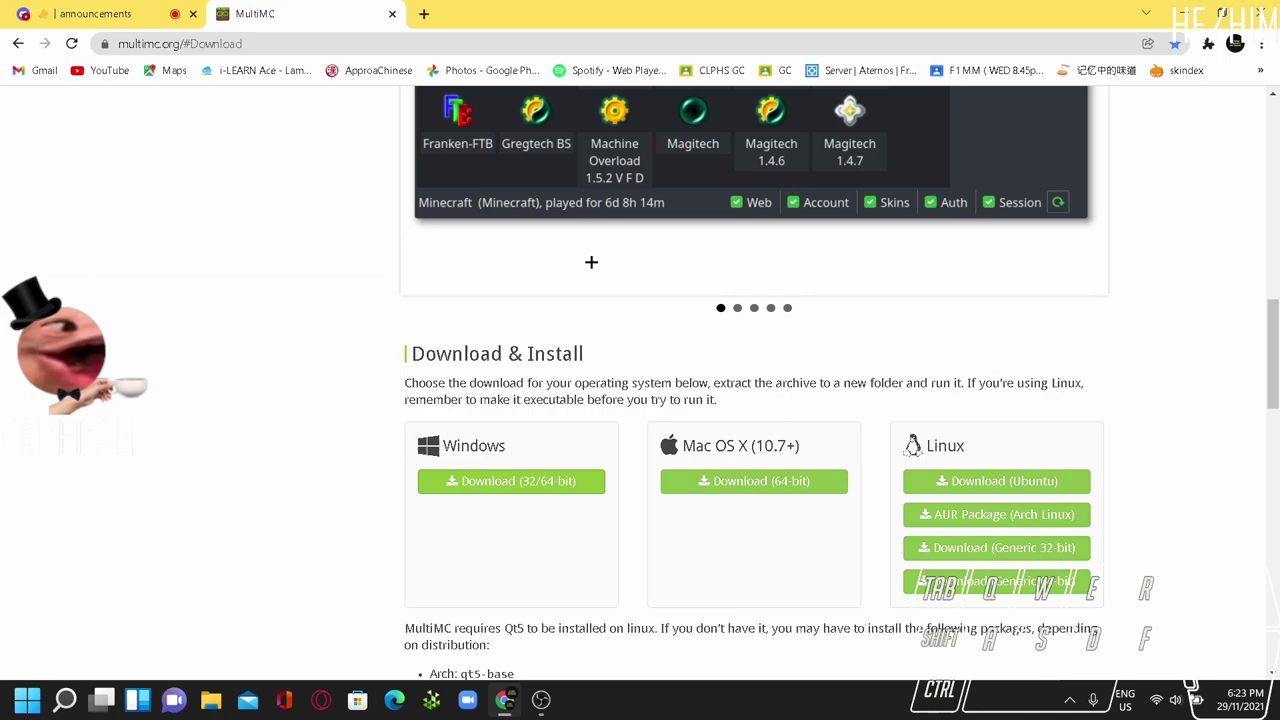
scroll(591, 262, "up", 15)
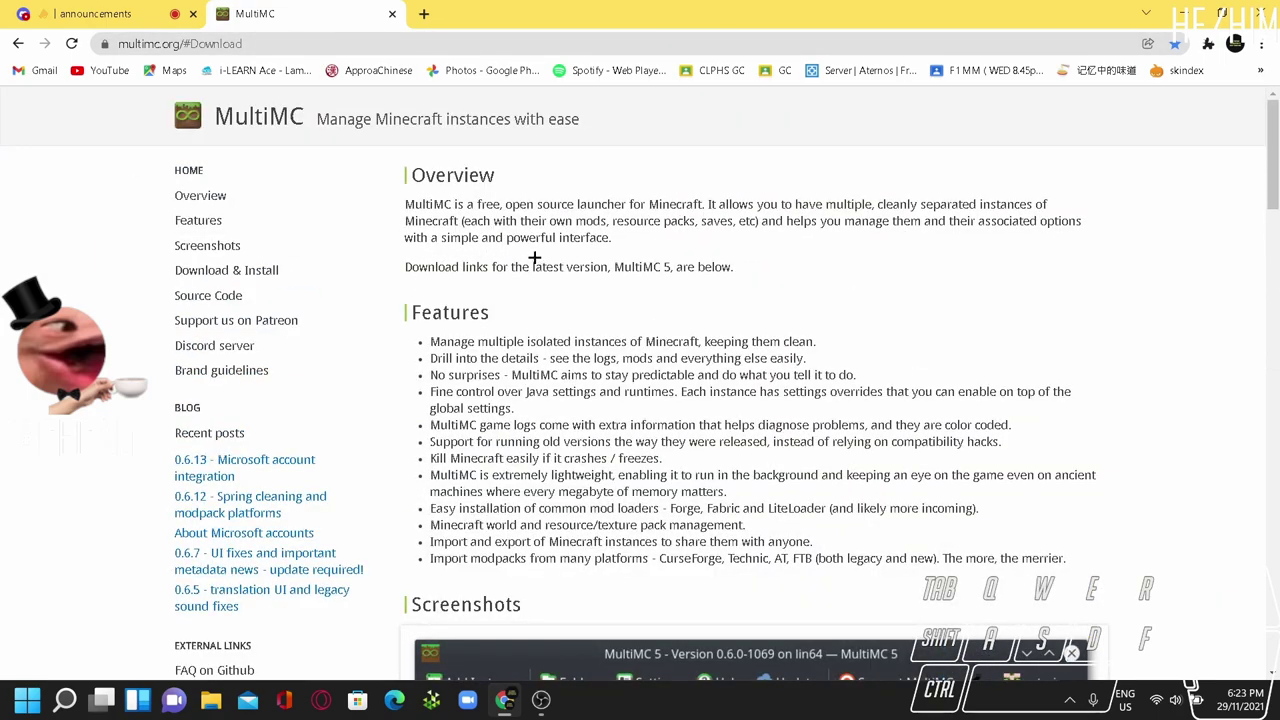
scroll(836, 232, "down", 15)
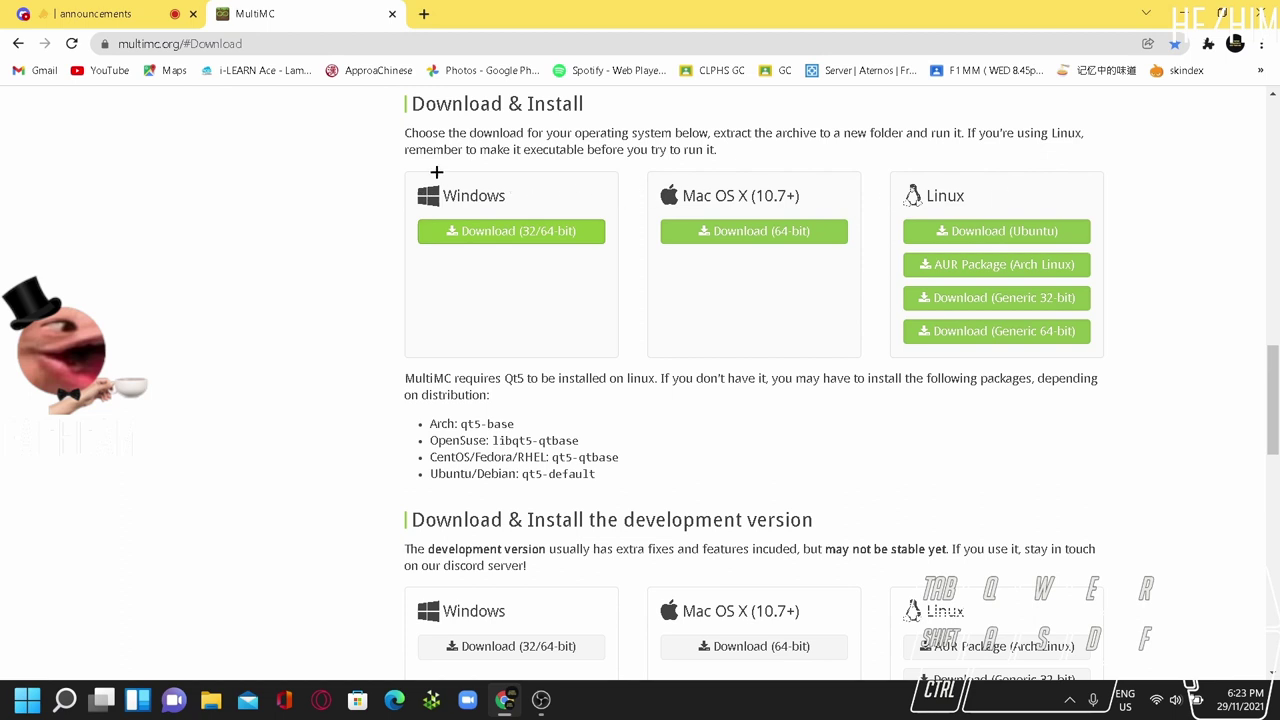
Step: Download the Windows MultiMC zip and save it onto the desktop
left_click(505, 235)
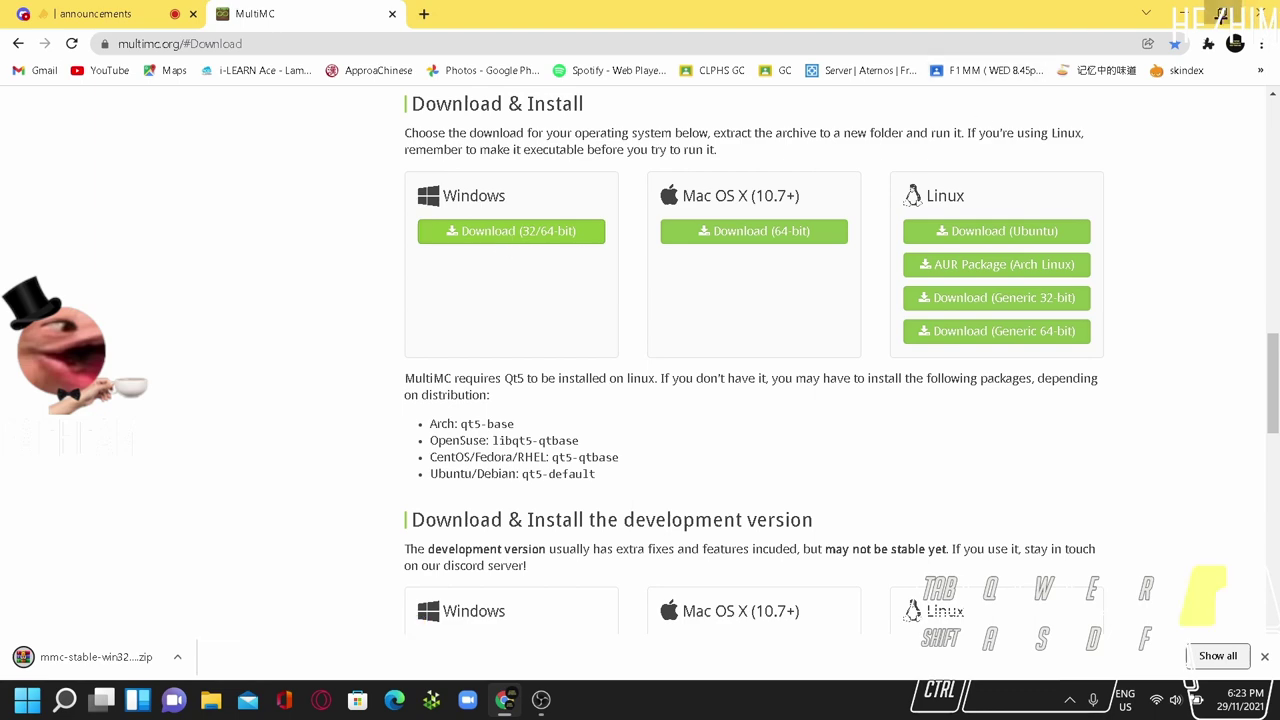
key("super+Left")
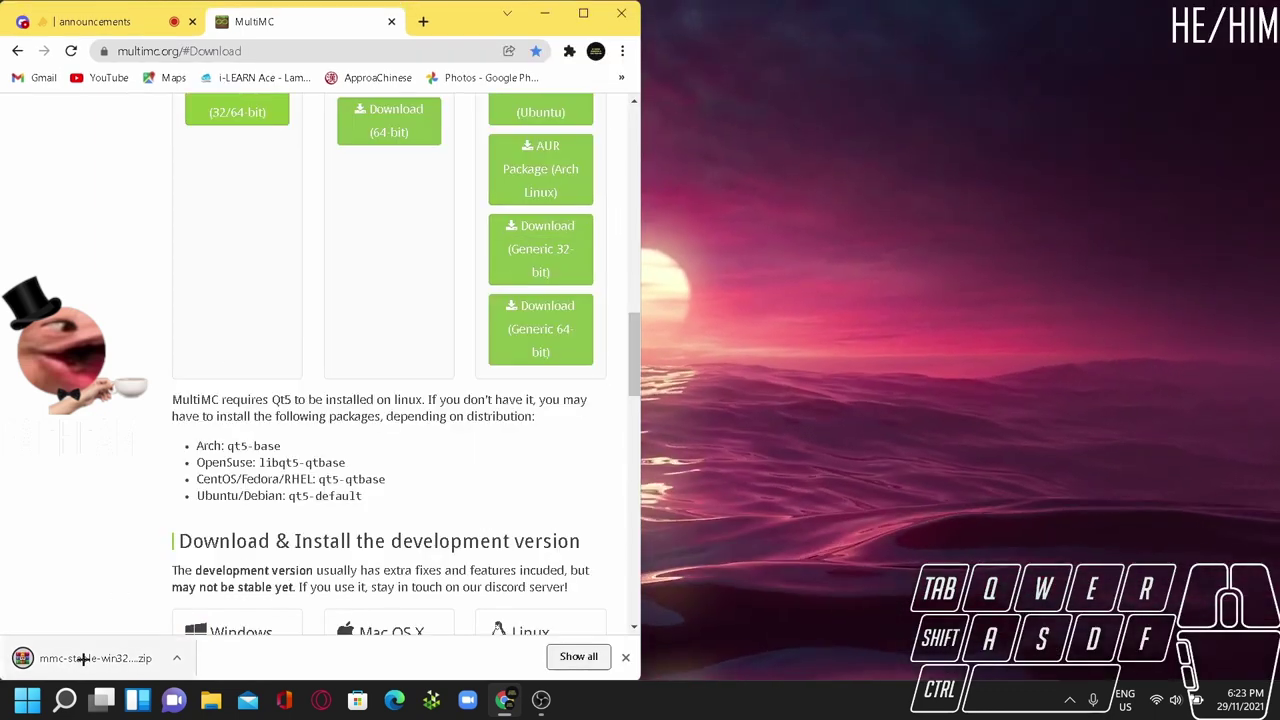
left_click_drag(84, 658, 646, 284)
left_click(545, 13)
Step: Extract mmc-stable-win32 (5).zip into a folder on the desktop and tidy the icons
right_click(646, 284)
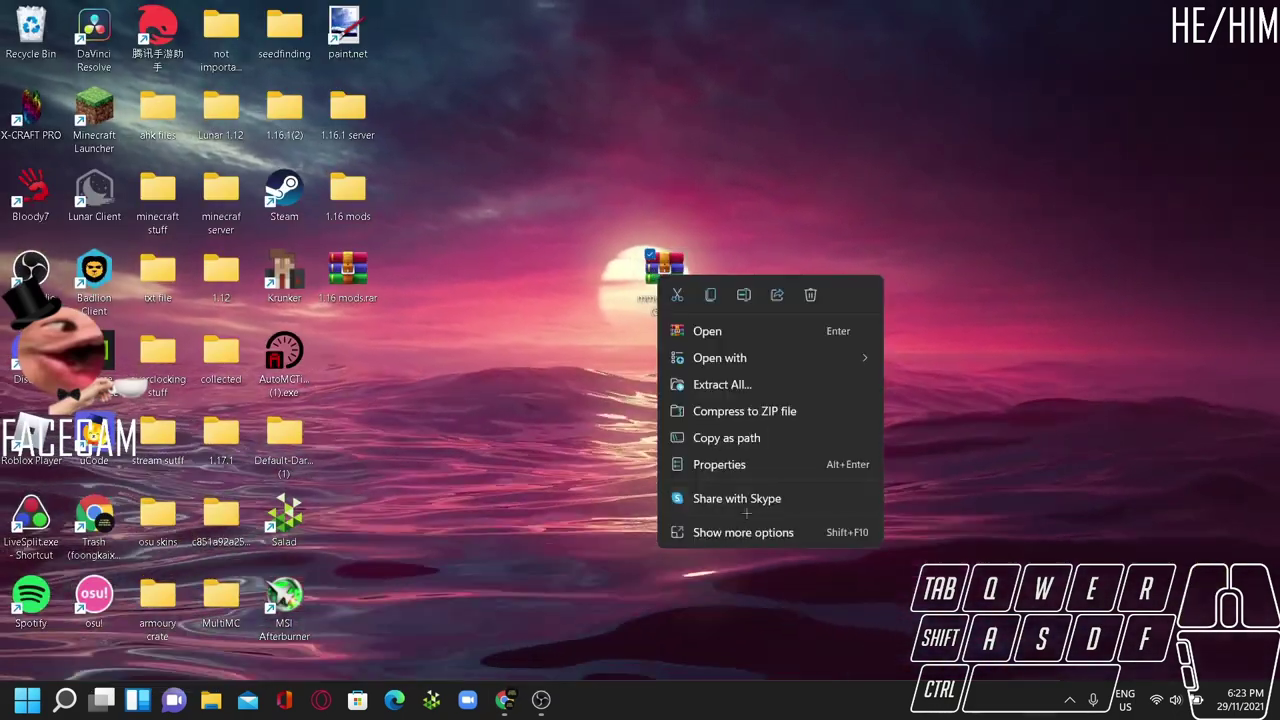
left_click(729, 528)
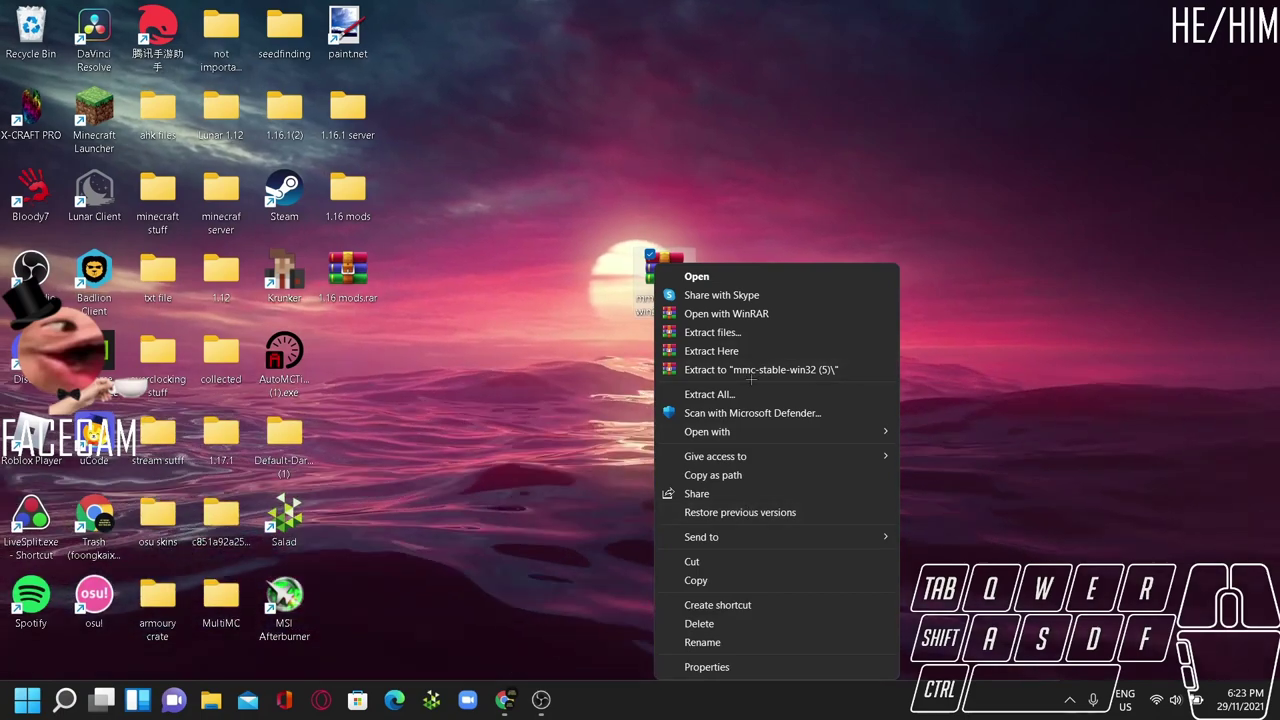
left_click(750, 350)
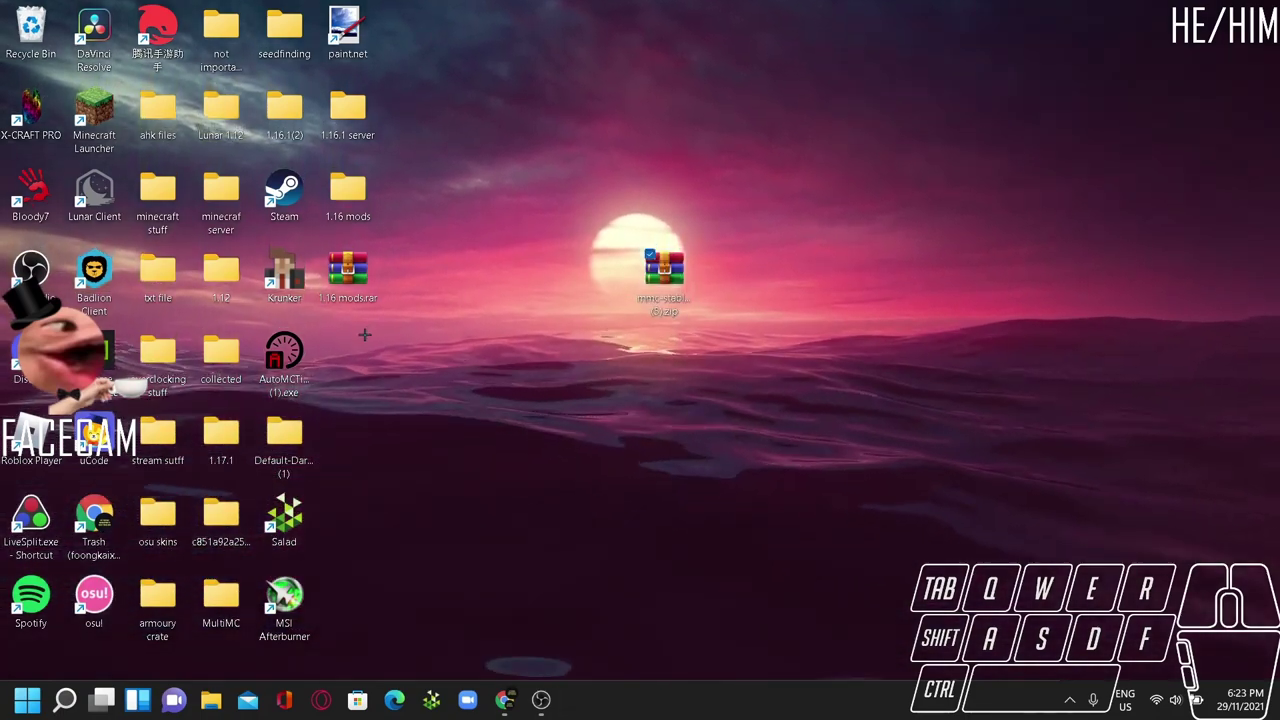
left_click_drag(664, 268, 474, 196)
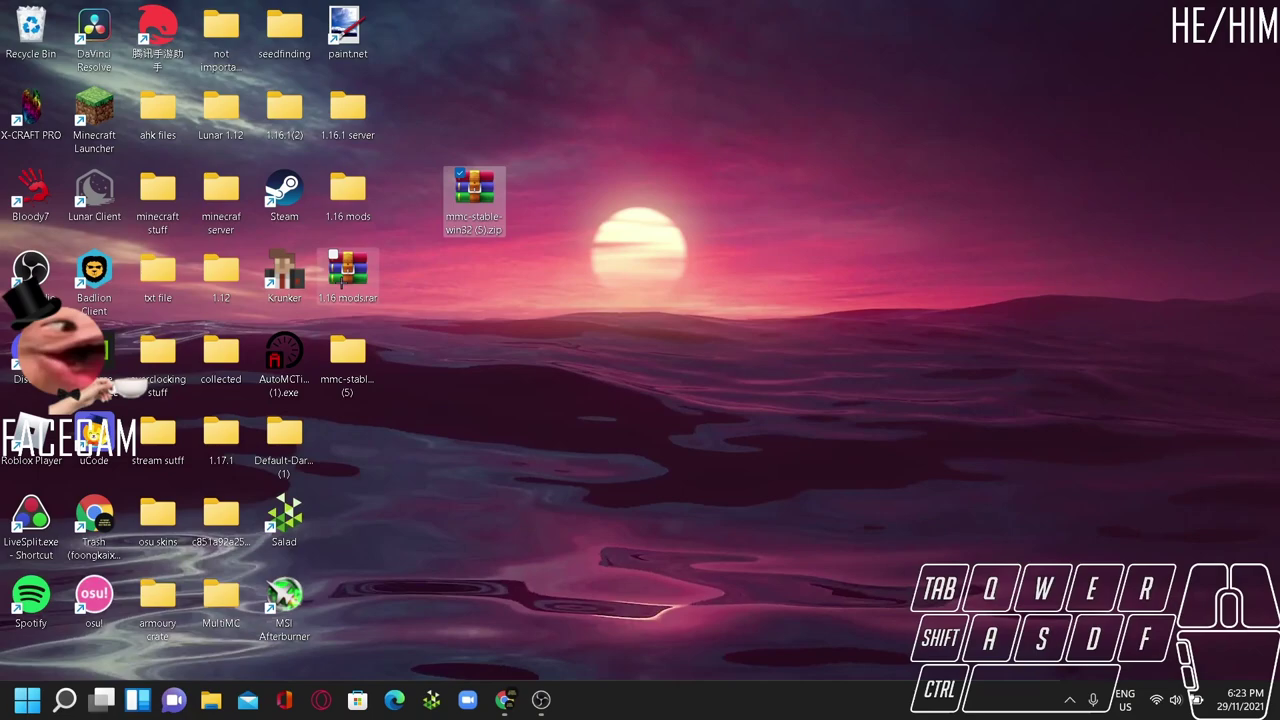
left_click_drag(348, 268, 350, 352)
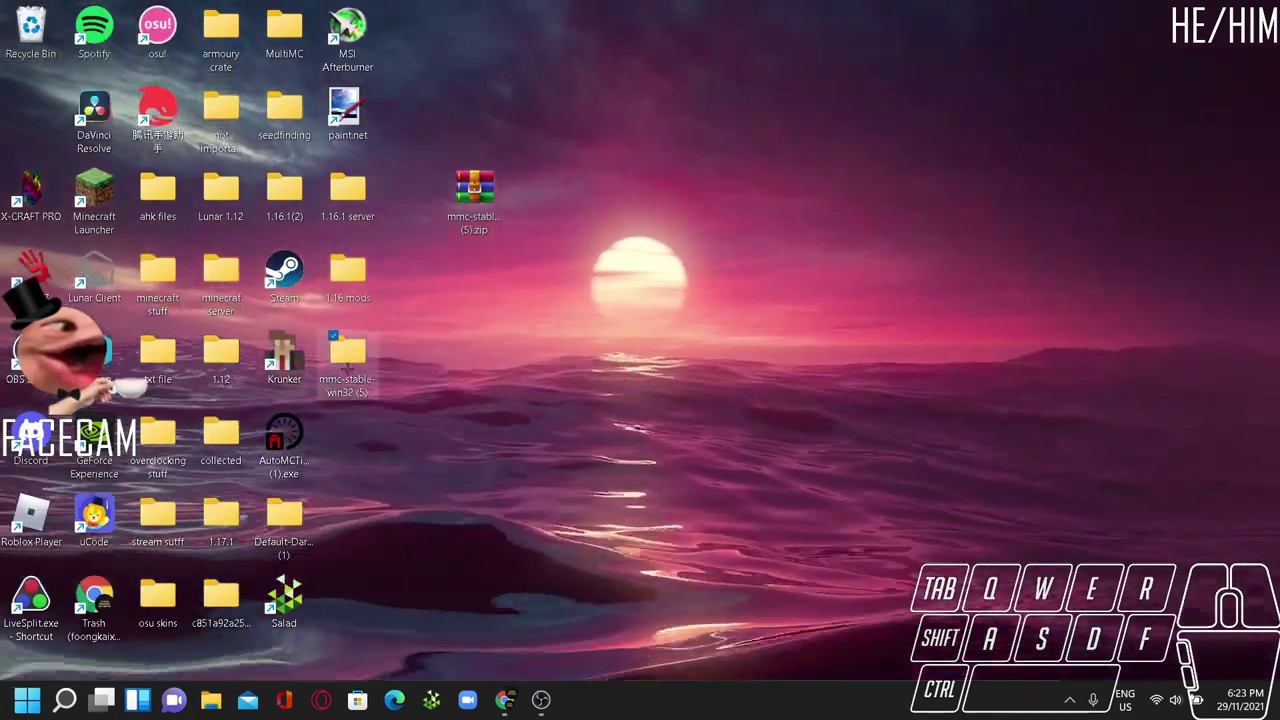
Step: Launch MultiMC.exe from the mmc-stable-win32 (5) > MultiMC folder
double_click(372, 366)
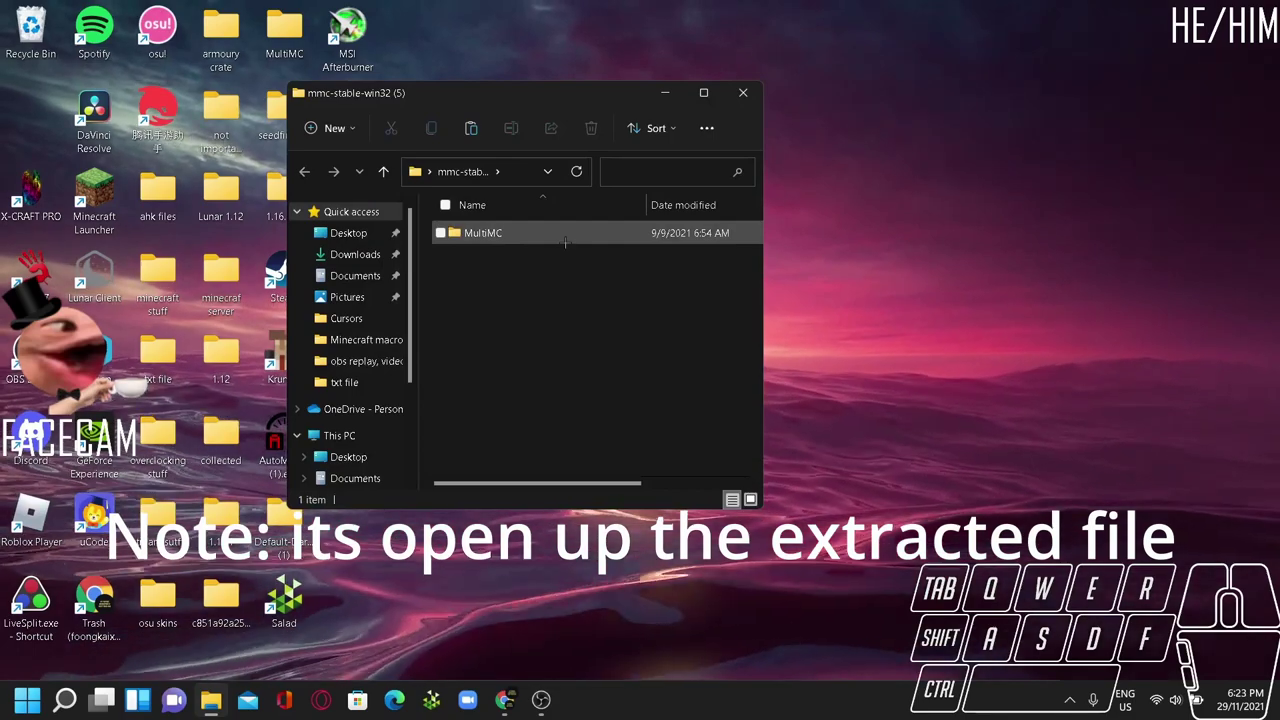
double_click(565, 240)
scroll(527, 400, "down", 5)
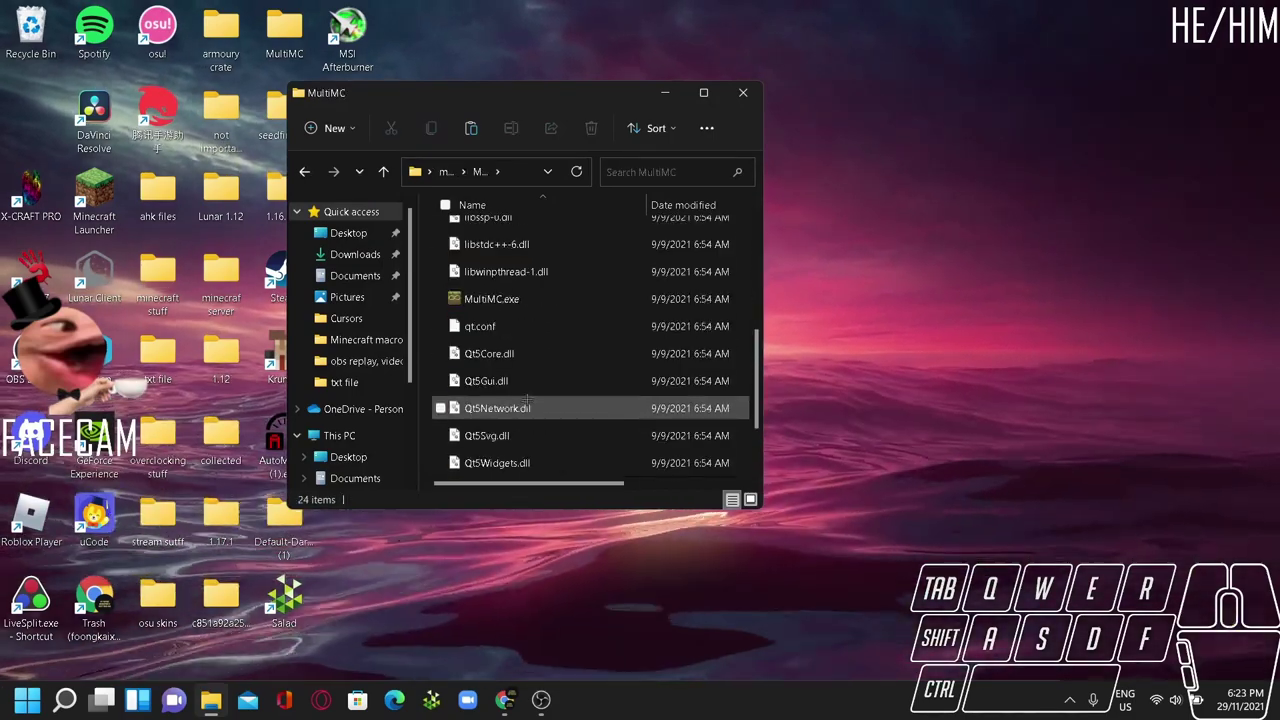
scroll(530, 300, "up", 3)
scroll(533, 300, "down", 4)
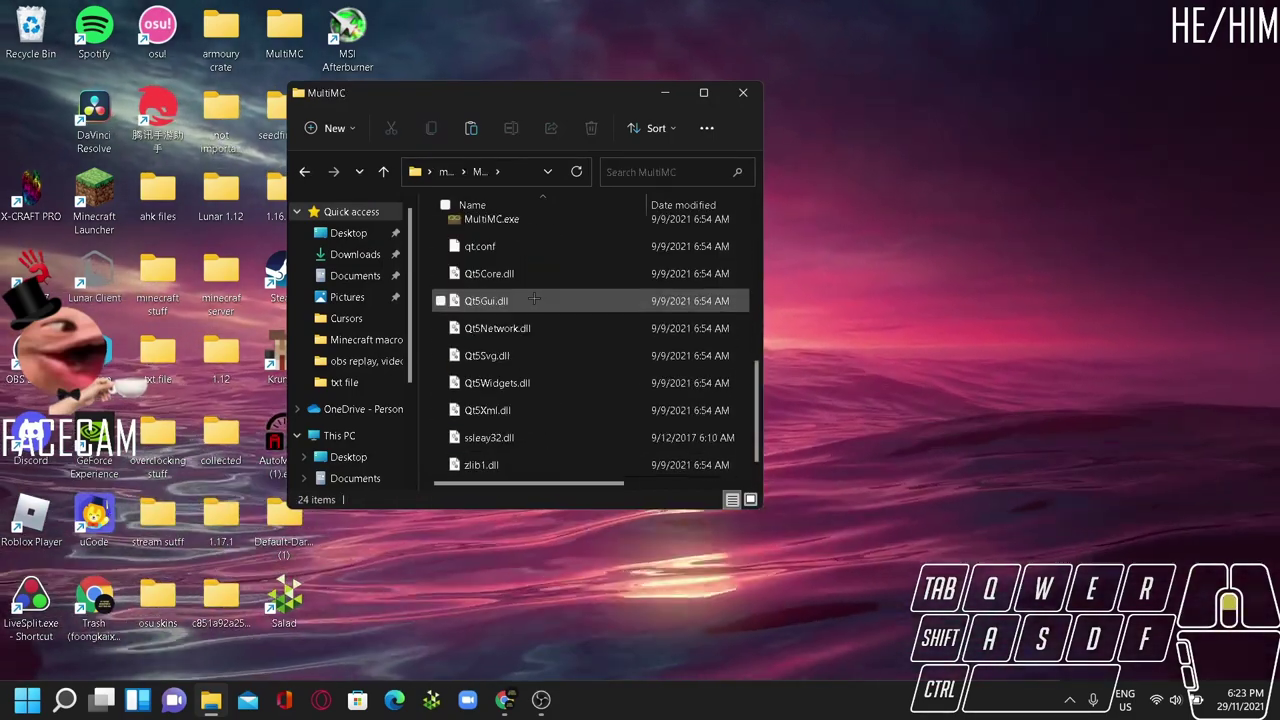
scroll(533, 300, "up", 2)
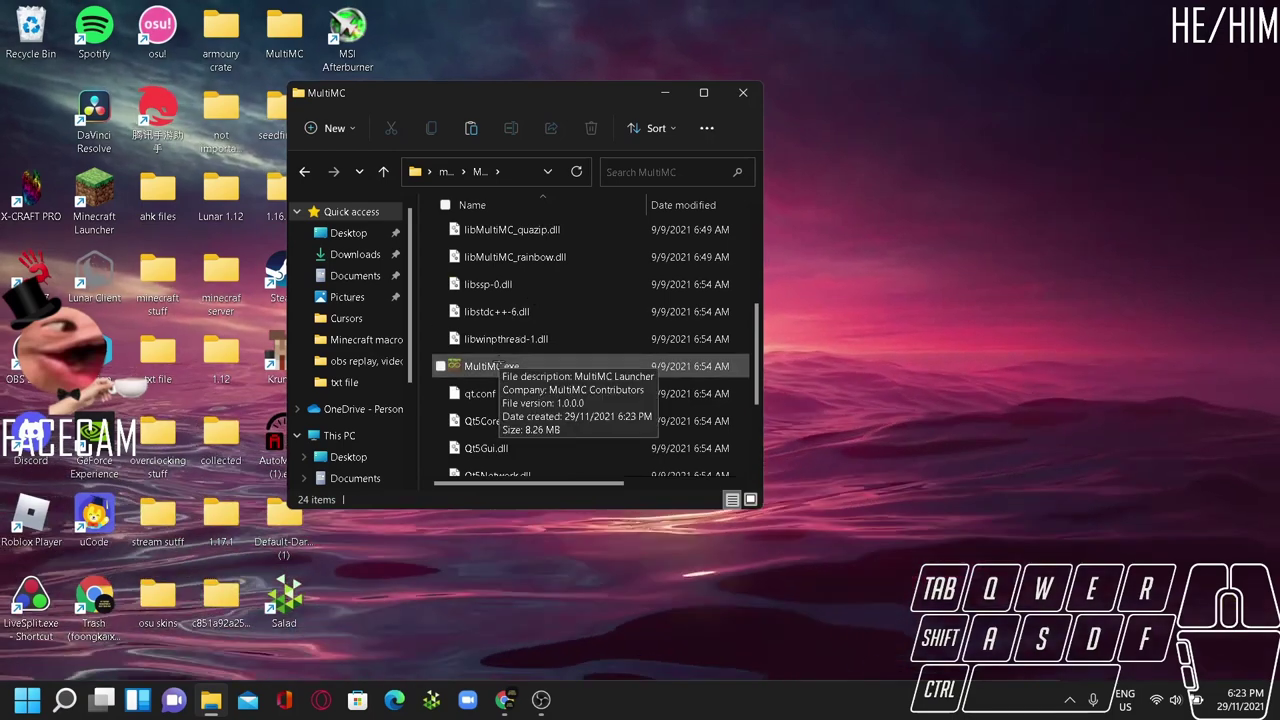
double_click(500, 366)
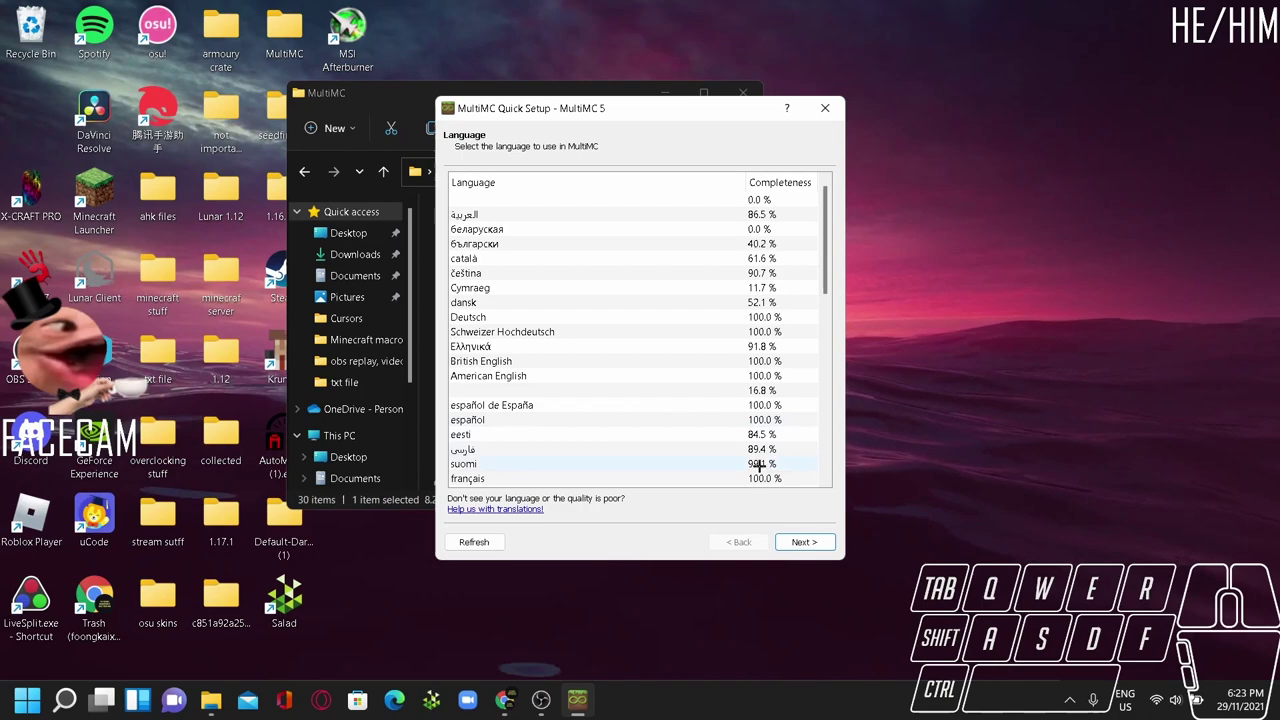
Step: Keep the default language, raise maximum memory to 1920 MB, and finish Quick Setup
left_click(804, 542)
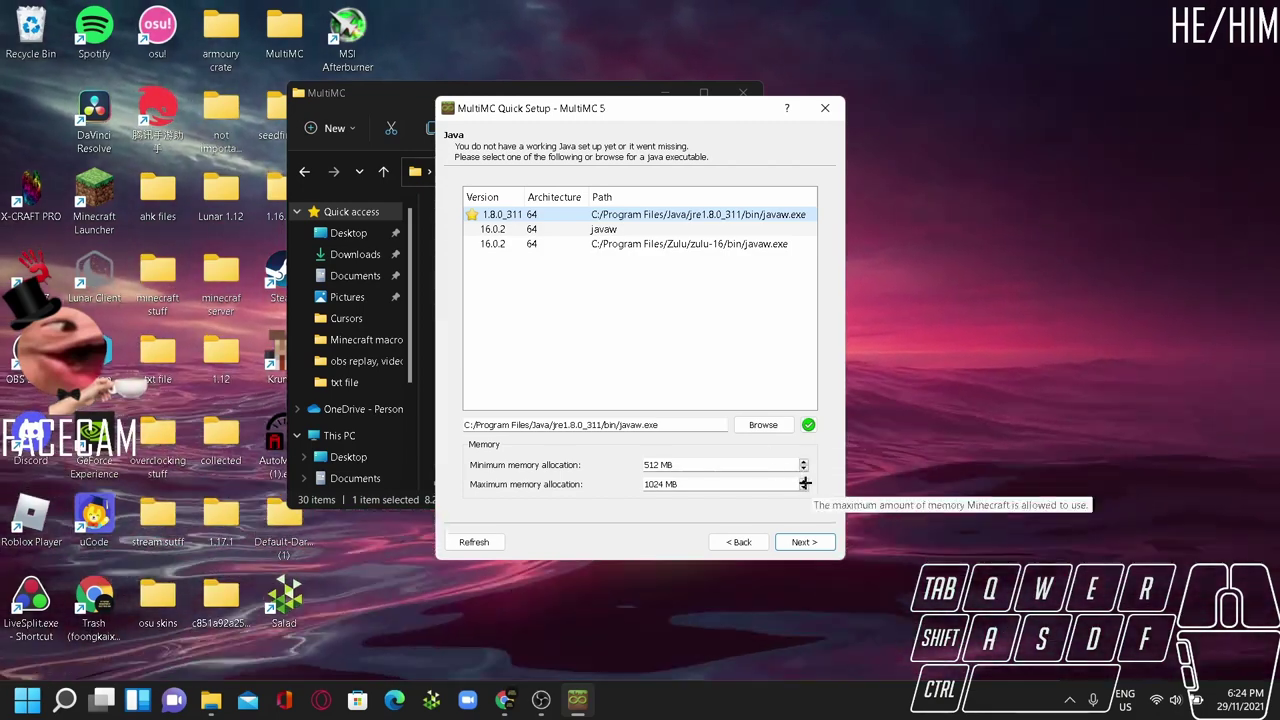
left_click(804, 482)
left_click(804, 482)
left_click(804, 482)
left_click(804, 482)
left_click(804, 482)
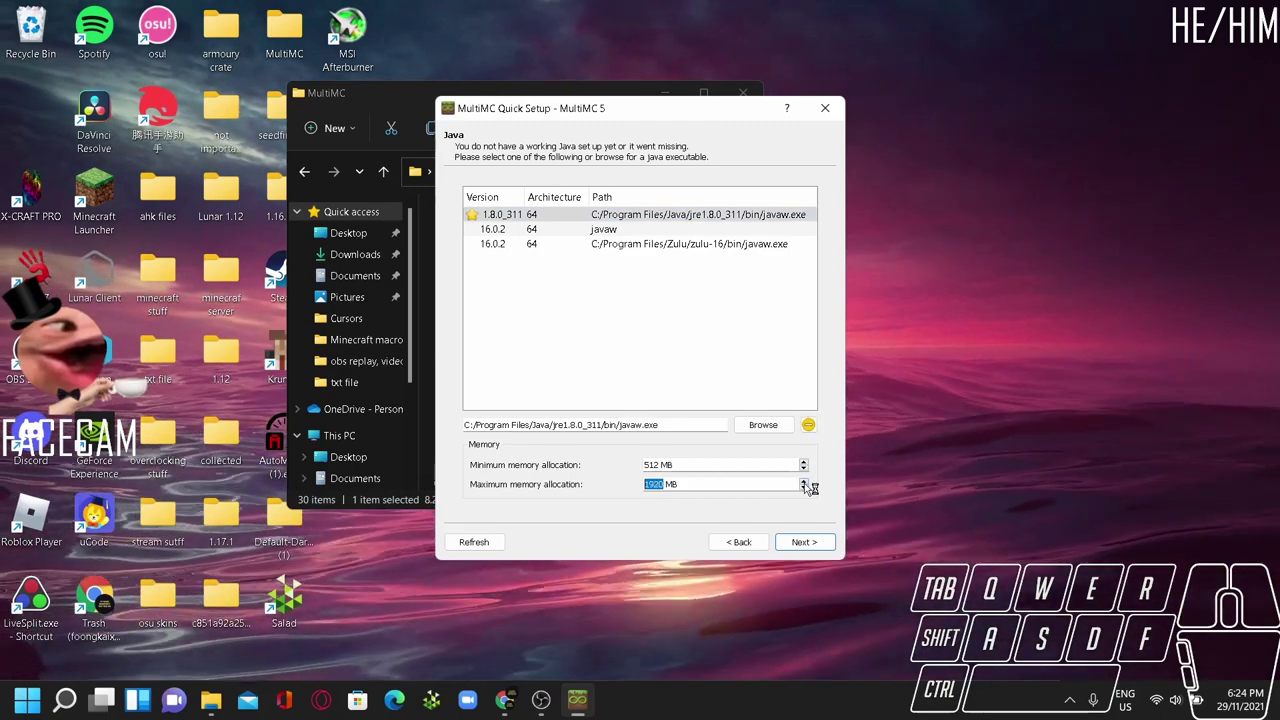
left_click(800, 543)
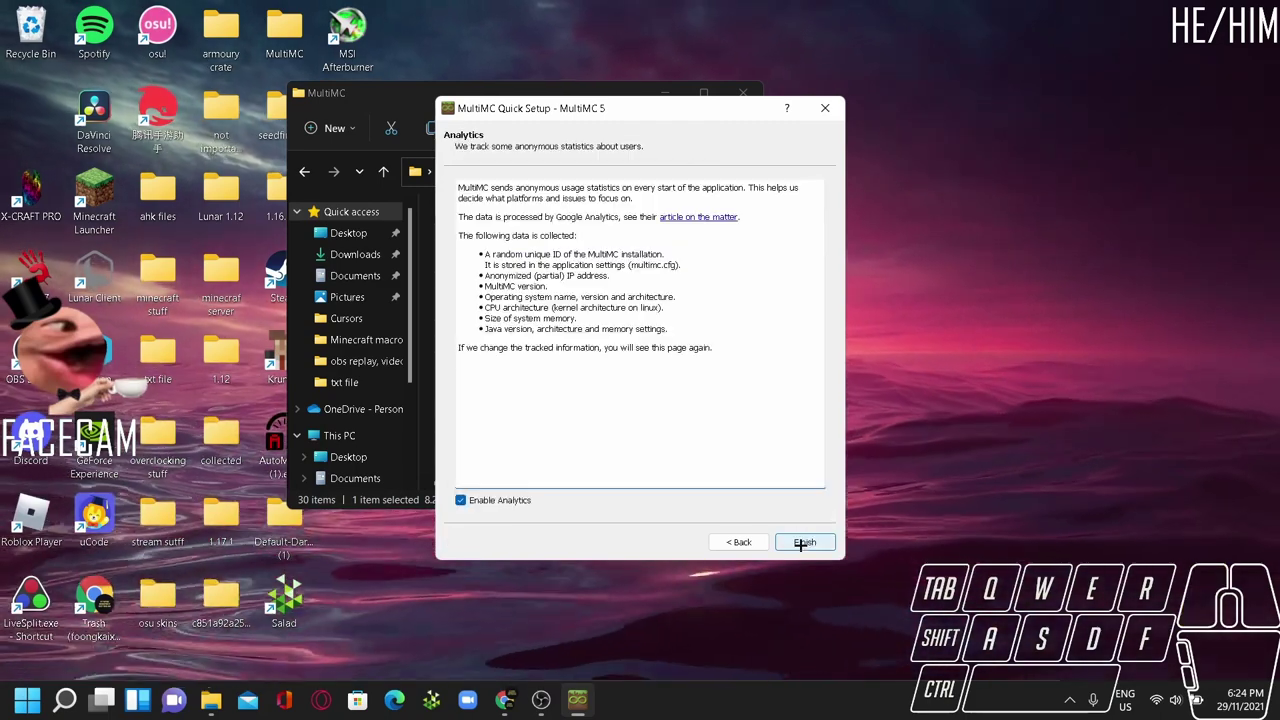
left_click(806, 542)
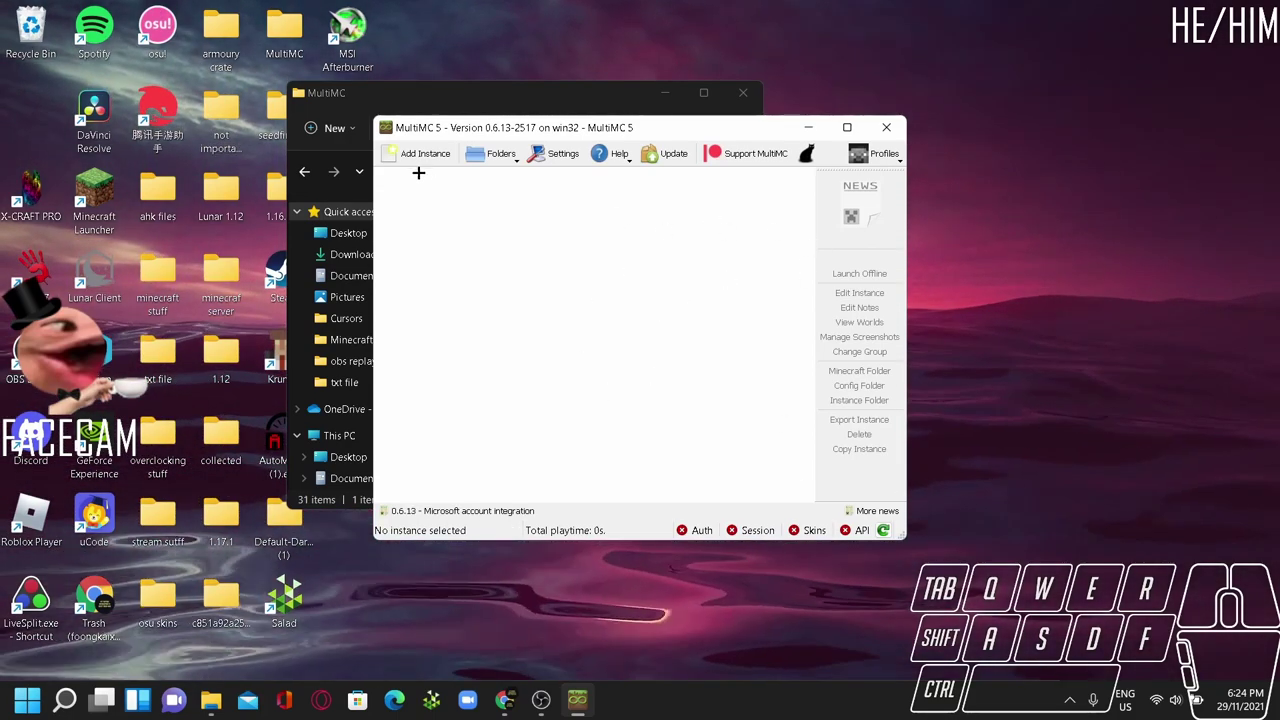
Step: Choose Manage Accounts from the Profiles dropdown to reach the Accounts settings page
left_click(887, 155)
left_click(890, 222)
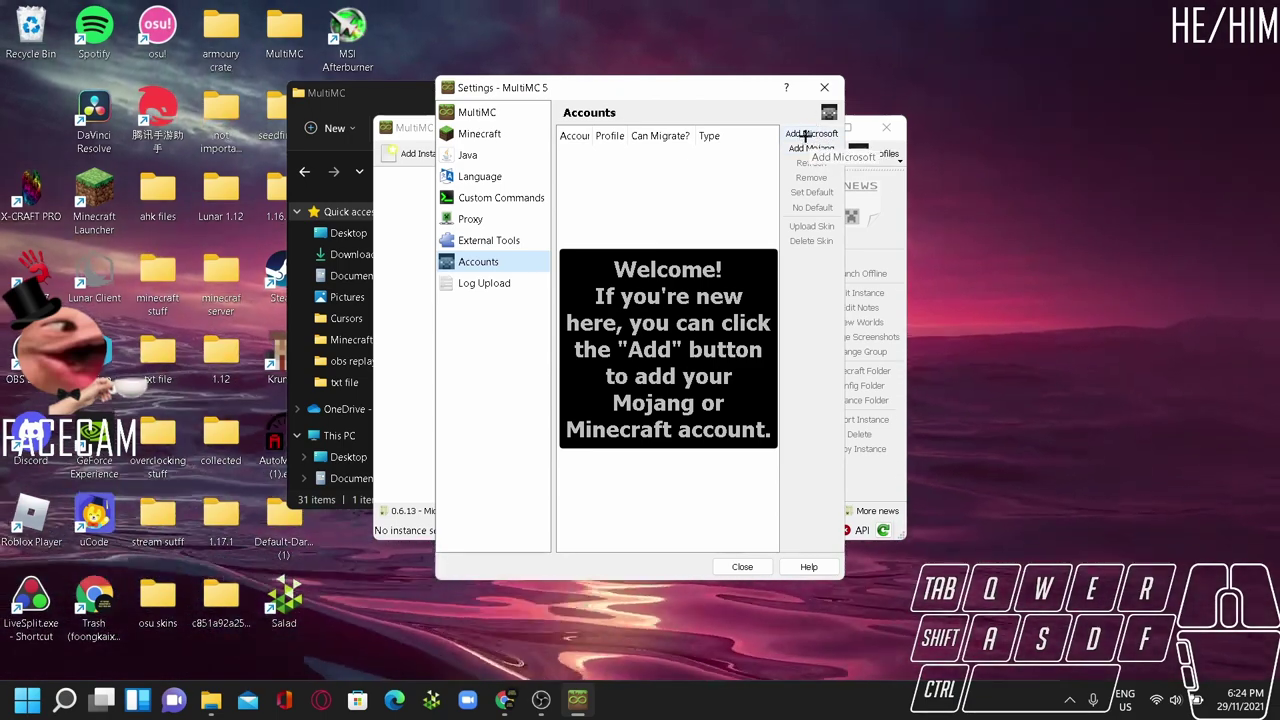
Step: Start adding a Microsoft account, open its sign-in page, and copy the displayed login code
left_click(808, 134)
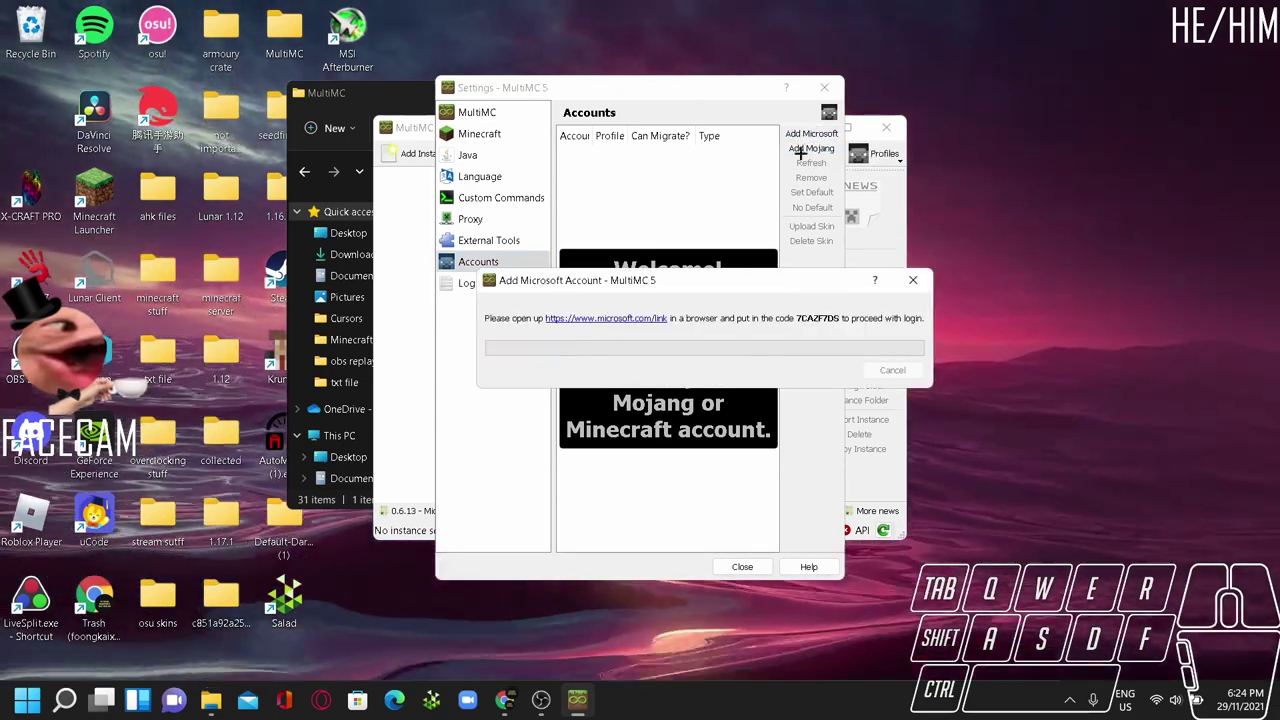
left_click(600, 318)
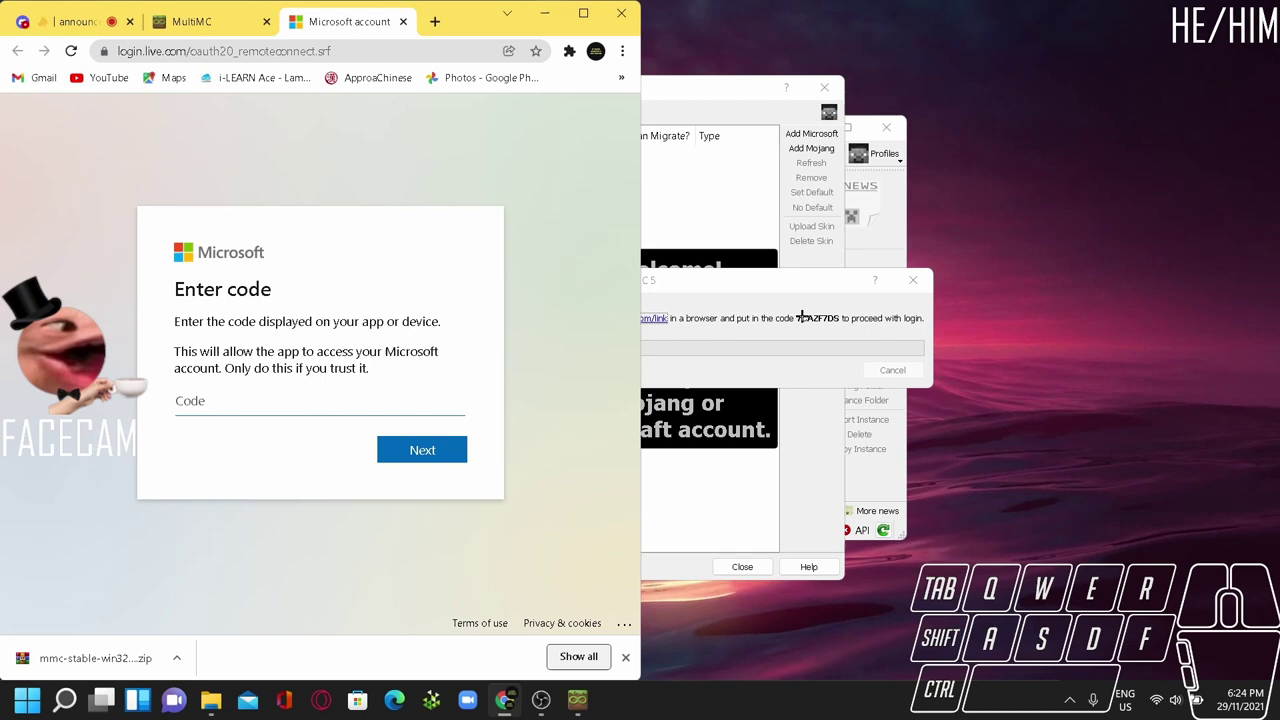
left_click_drag(800, 317, 820, 320)
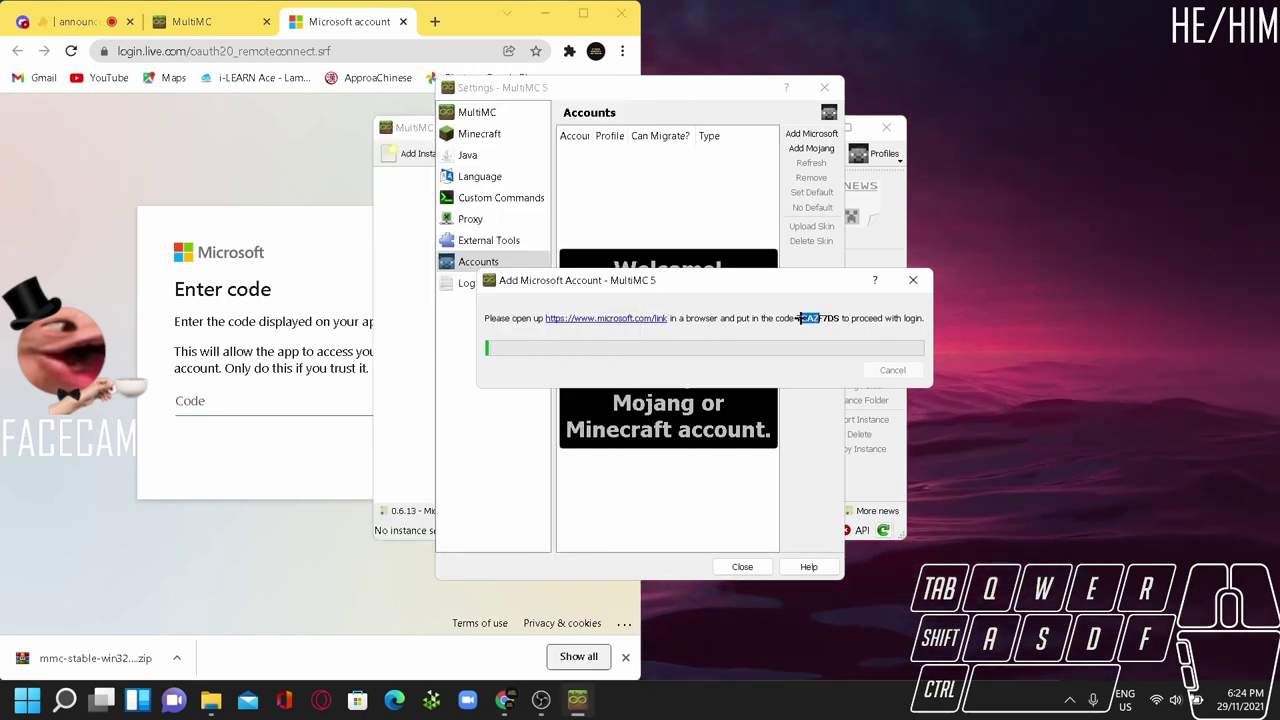
left_click_drag(837, 318, 843, 334)
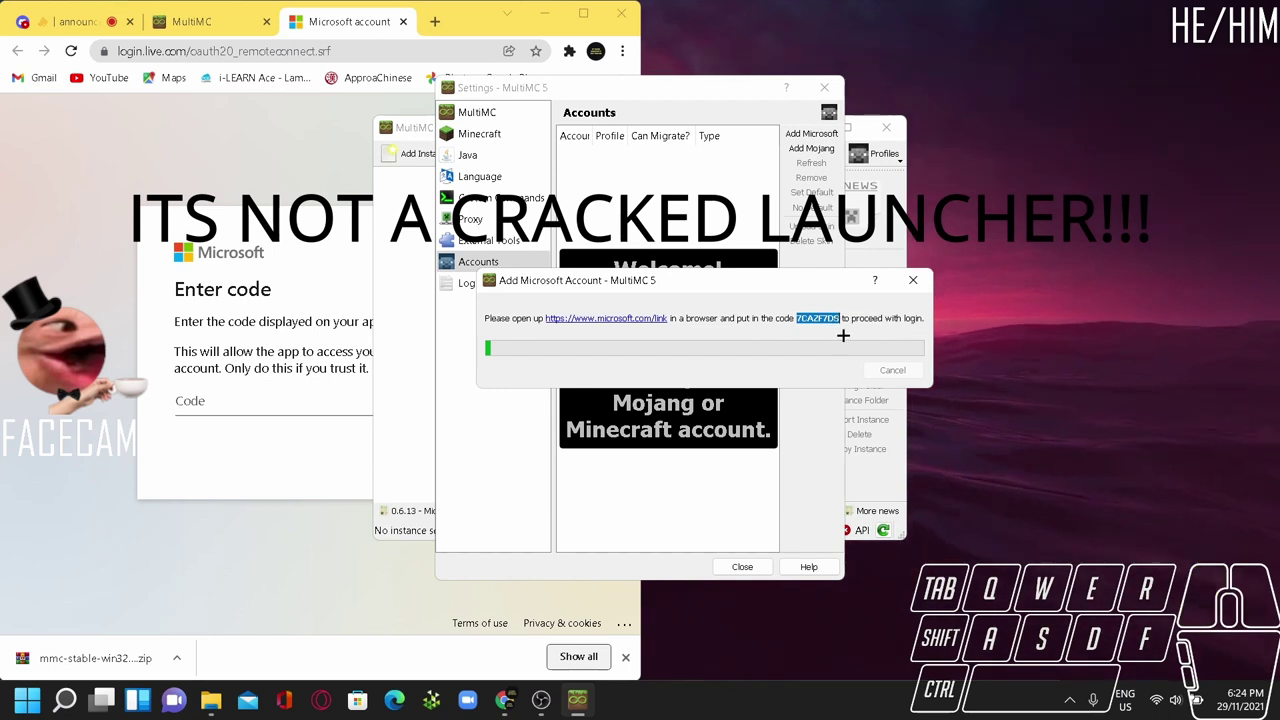
key("ctrl+c")
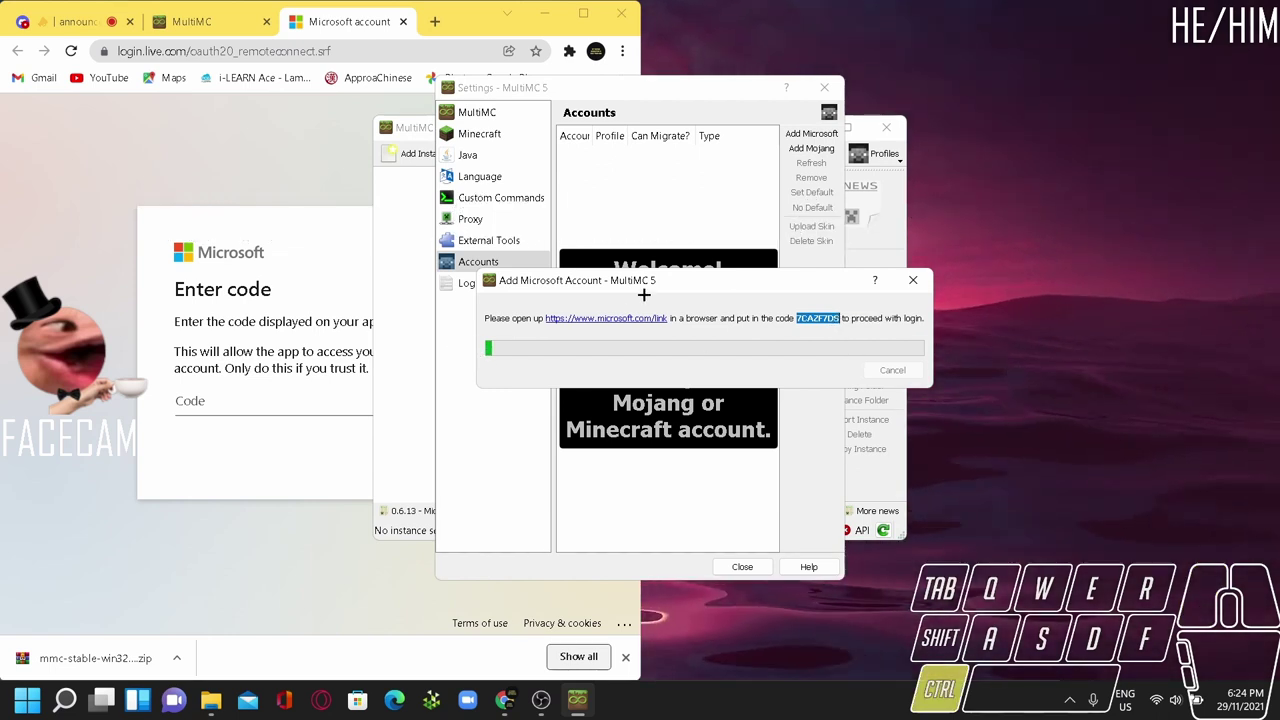
Step: Paste MultiMC's login code into Microsoft's Enter code page and submit it
left_click(241, 404)
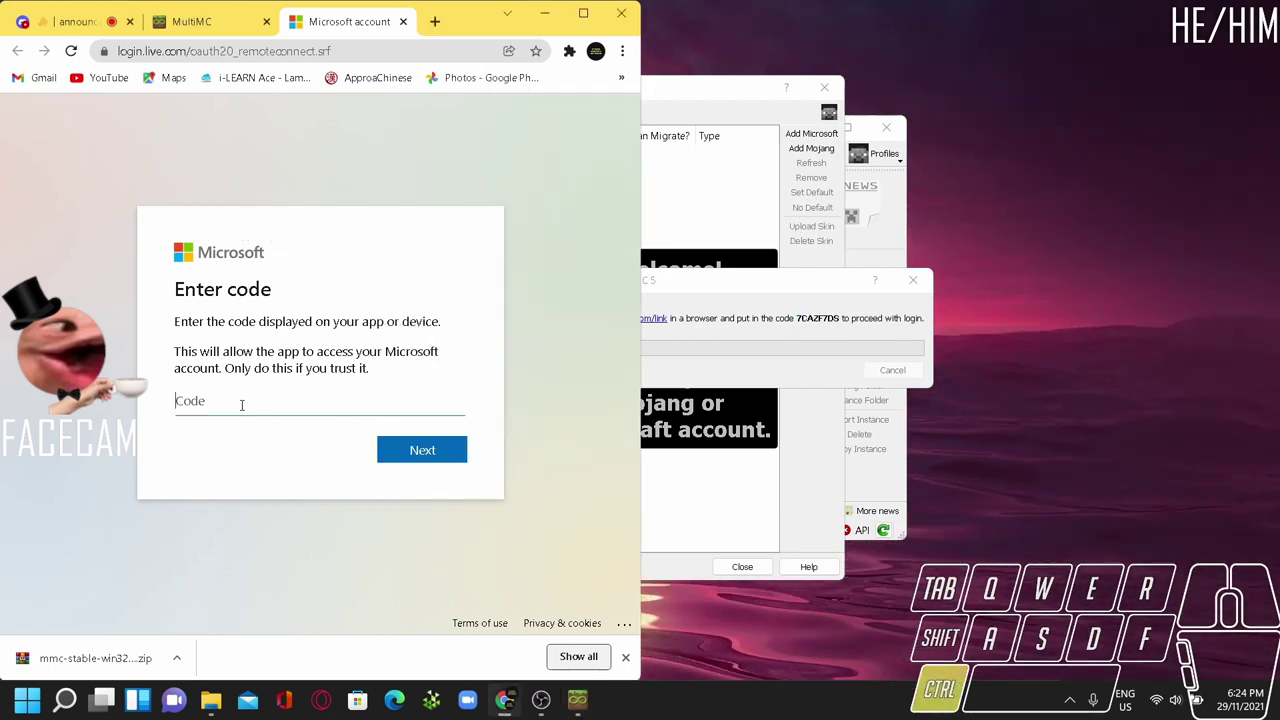
key("ctrl+v")
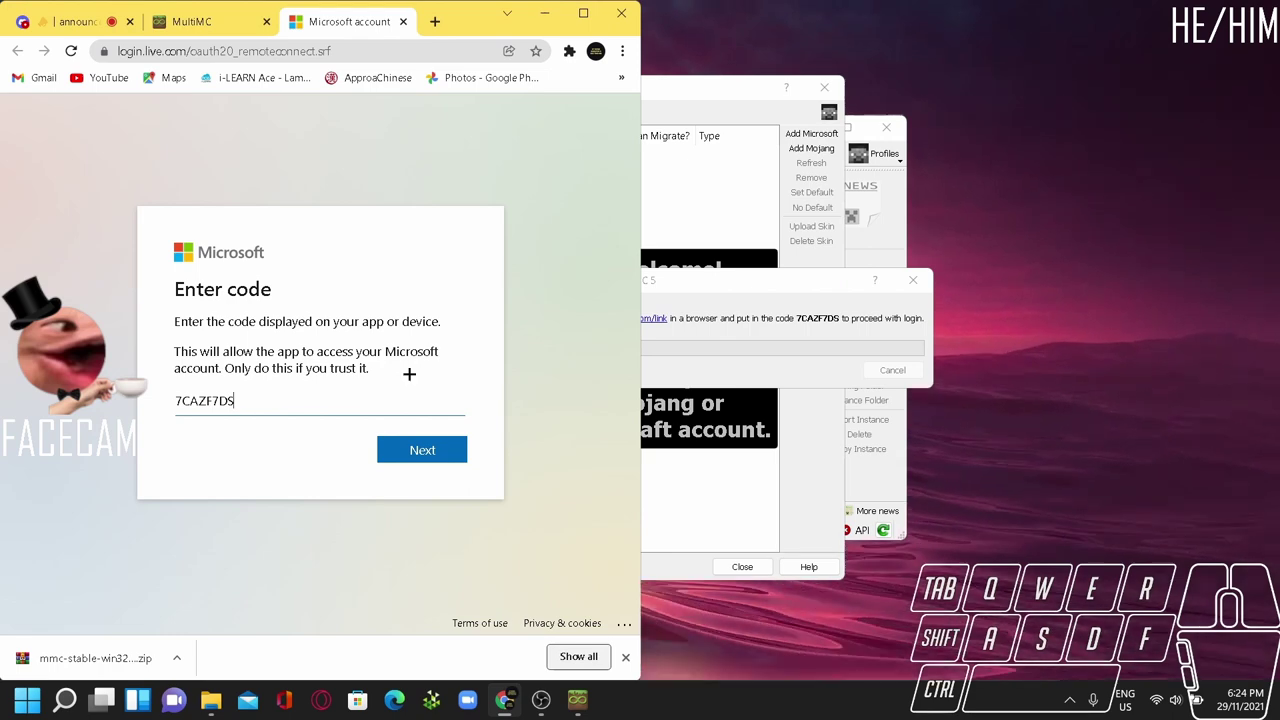
left_click(811, 317)
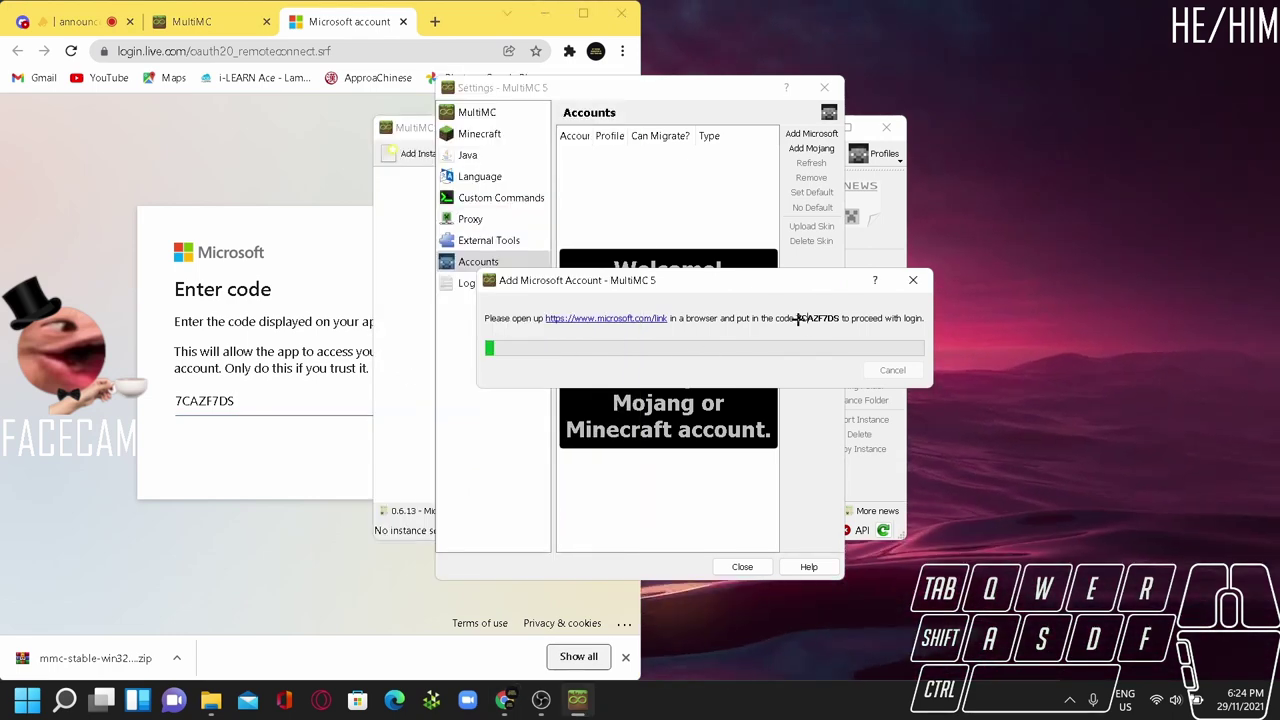
left_click(476, 30)
left_click(423, 448)
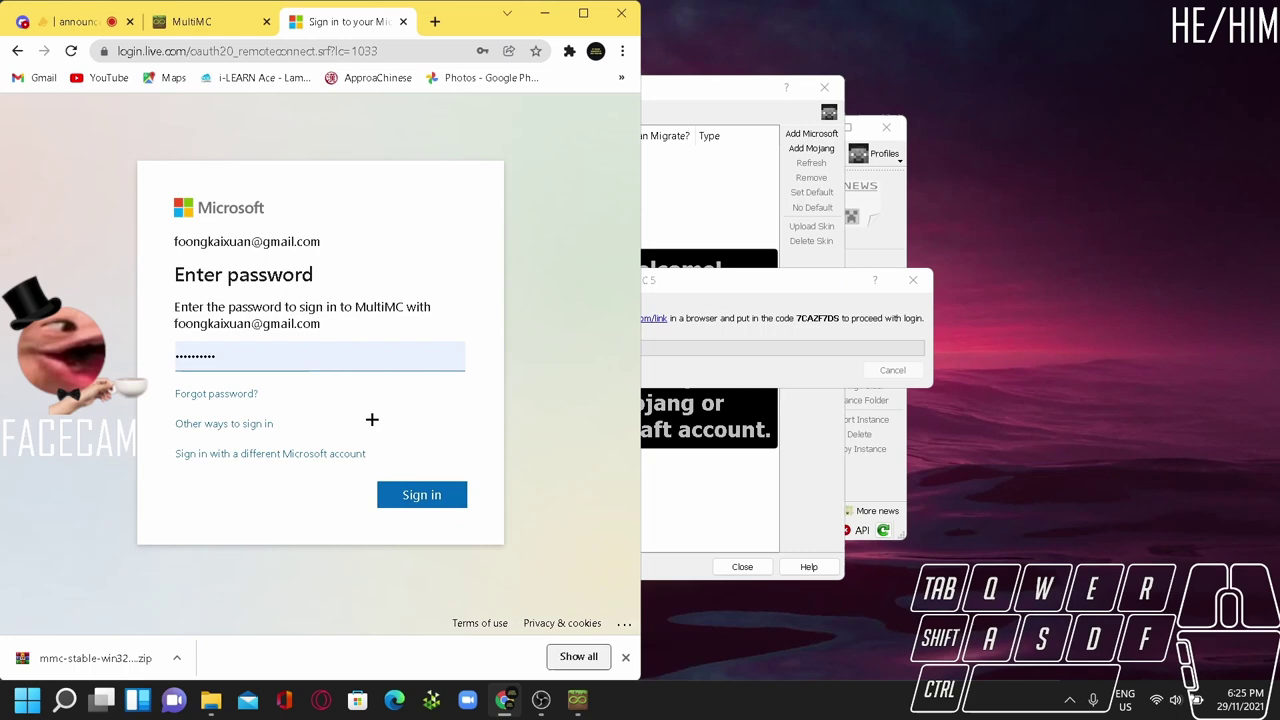
Step: Sign in with the saved password, approve MultiMC's access, and close the browser tab
left_click(266, 362)
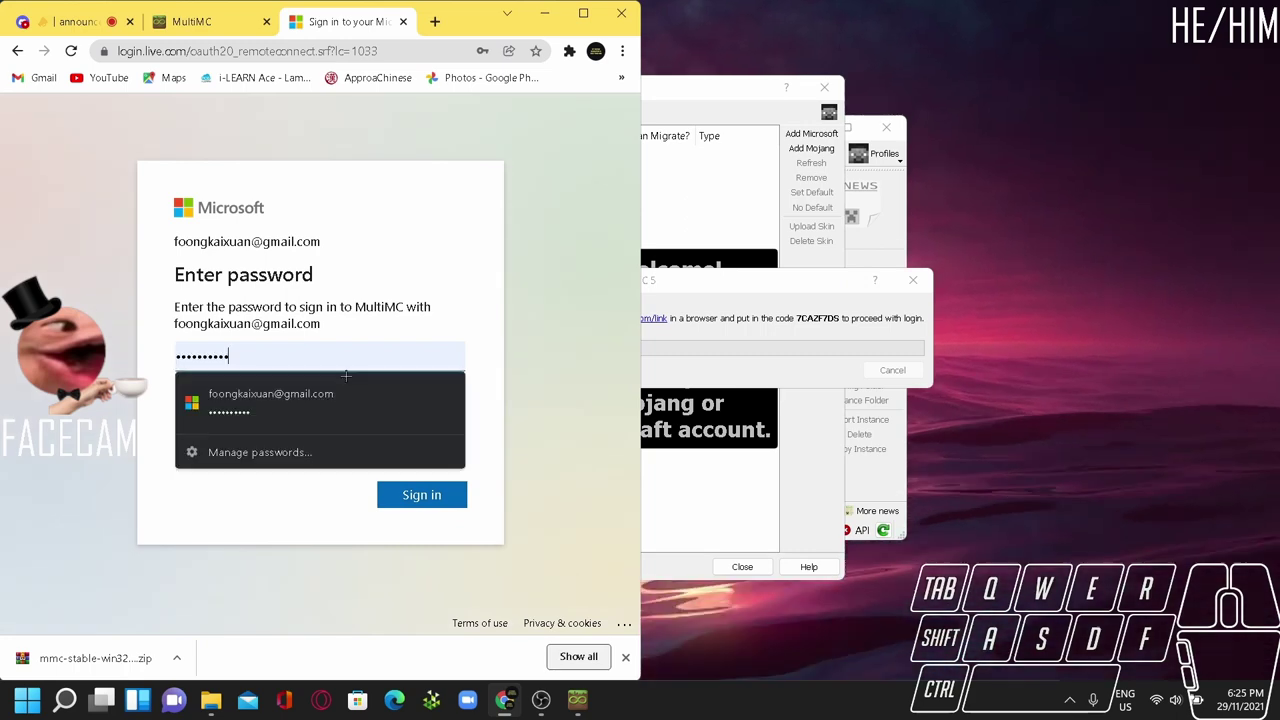
left_click(421, 495)
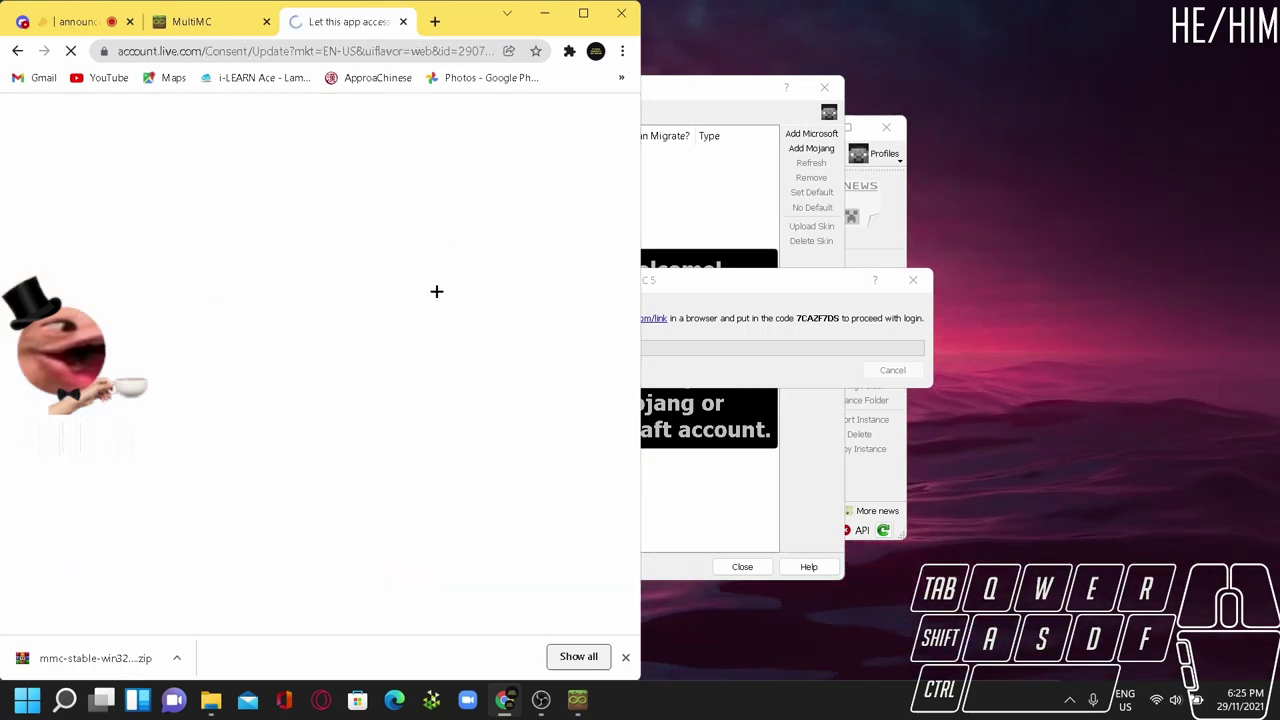
scroll(290, 390, "down", 2)
left_click(414, 564)
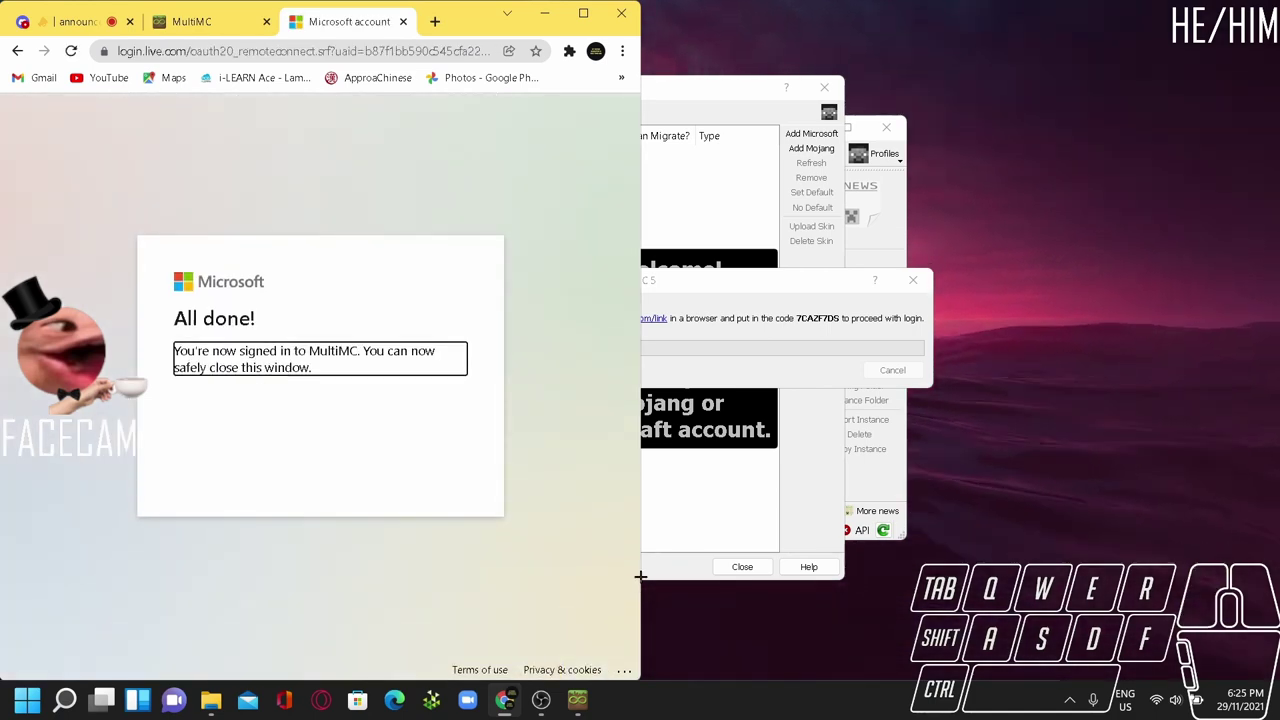
left_click(404, 21)
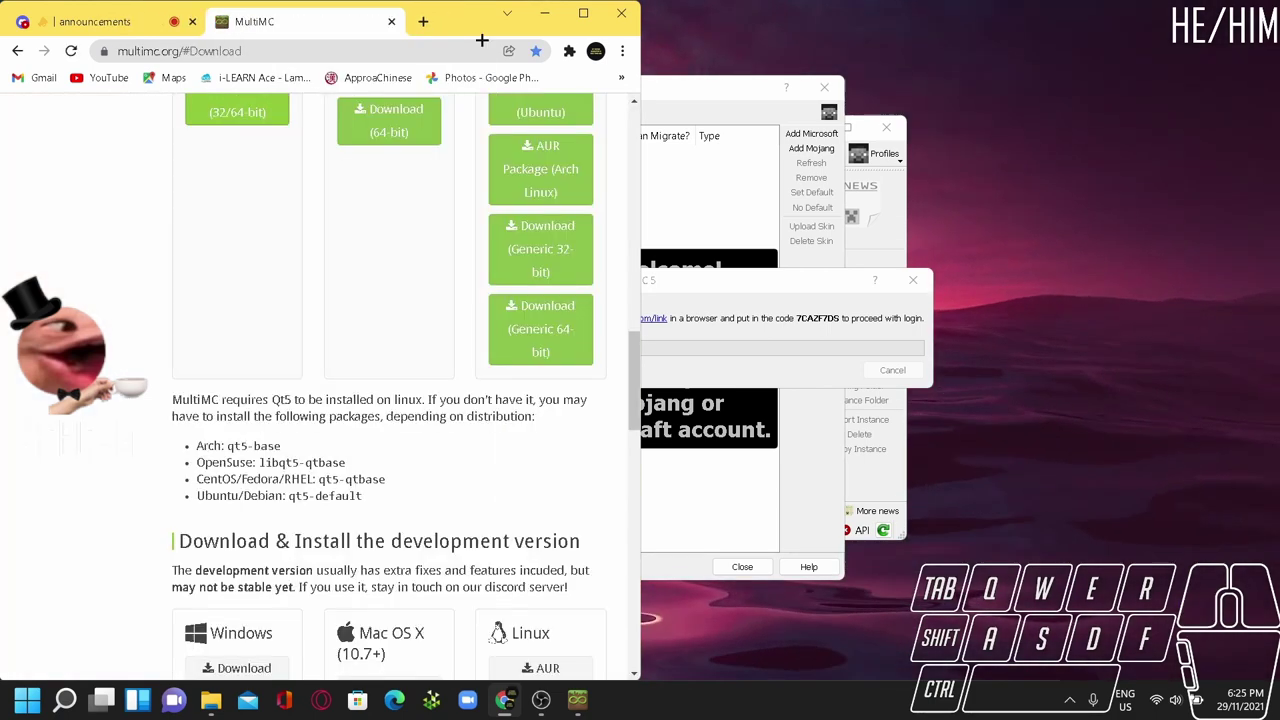
left_click(544, 13)
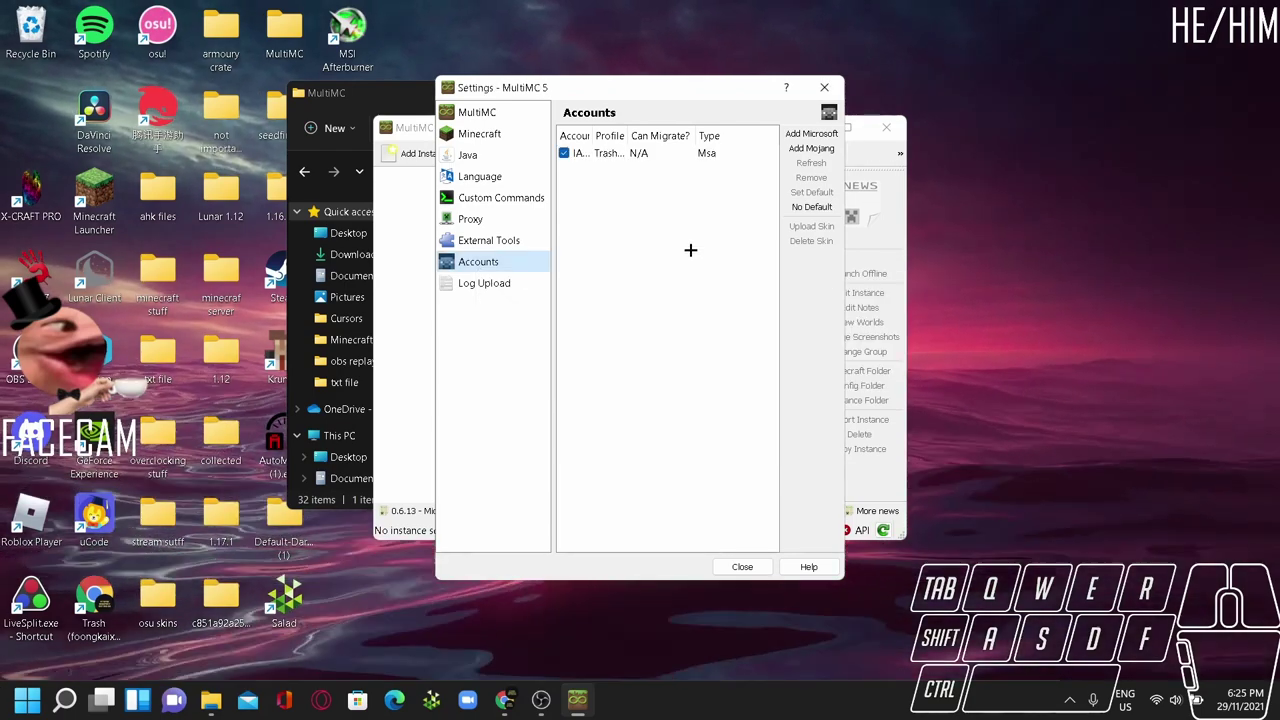
Step: Close Settings and create a vanilla Minecraft 1.16.1 instance
left_click(824, 87)
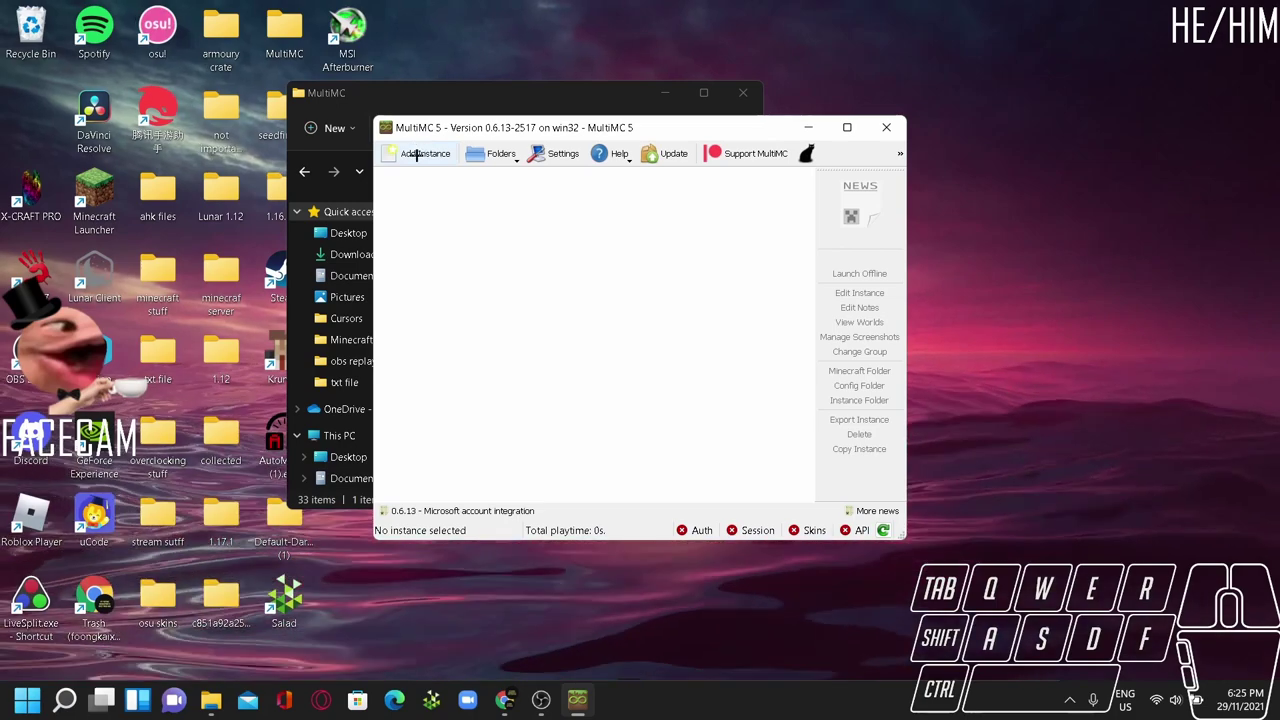
left_click(415, 156)
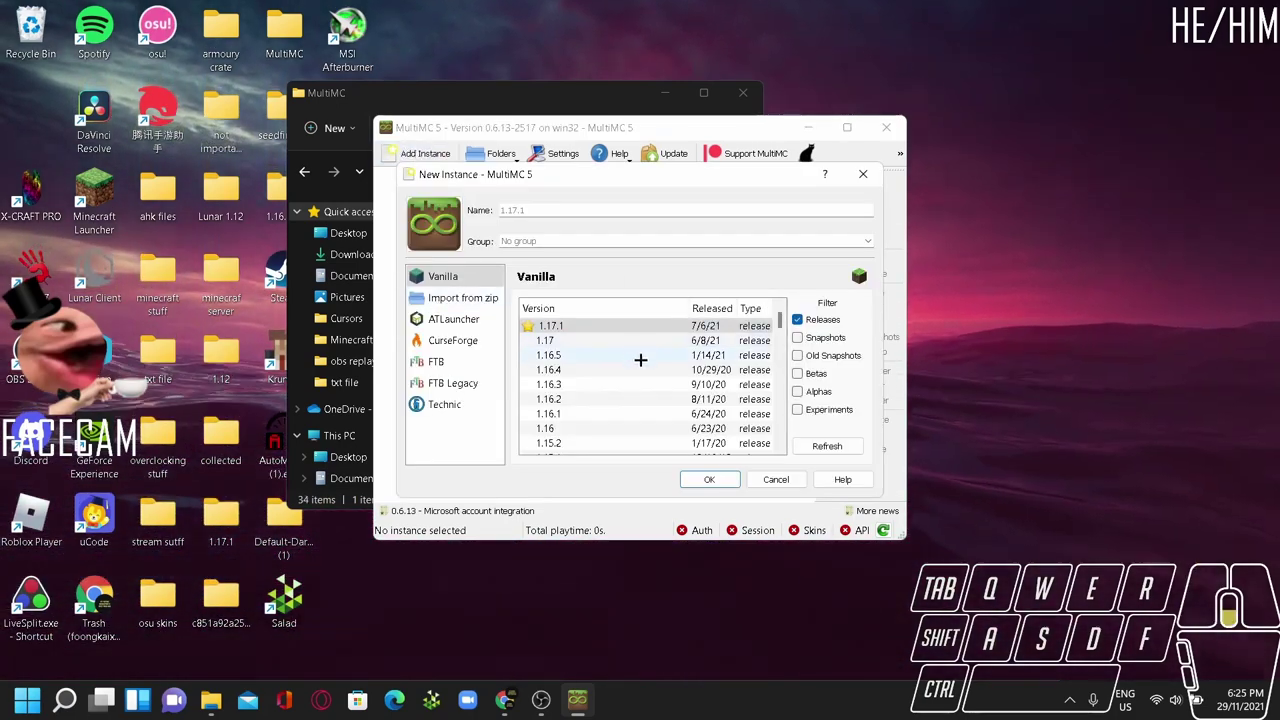
left_click(583, 414)
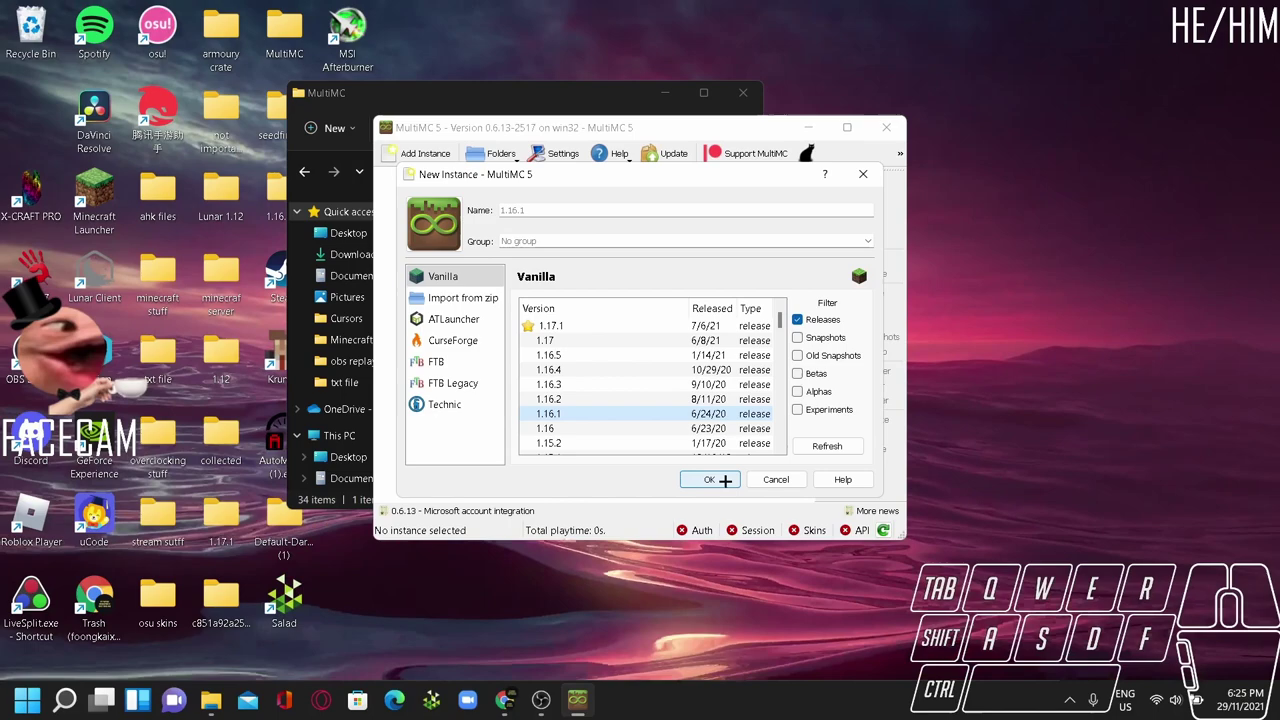
left_click(718, 479)
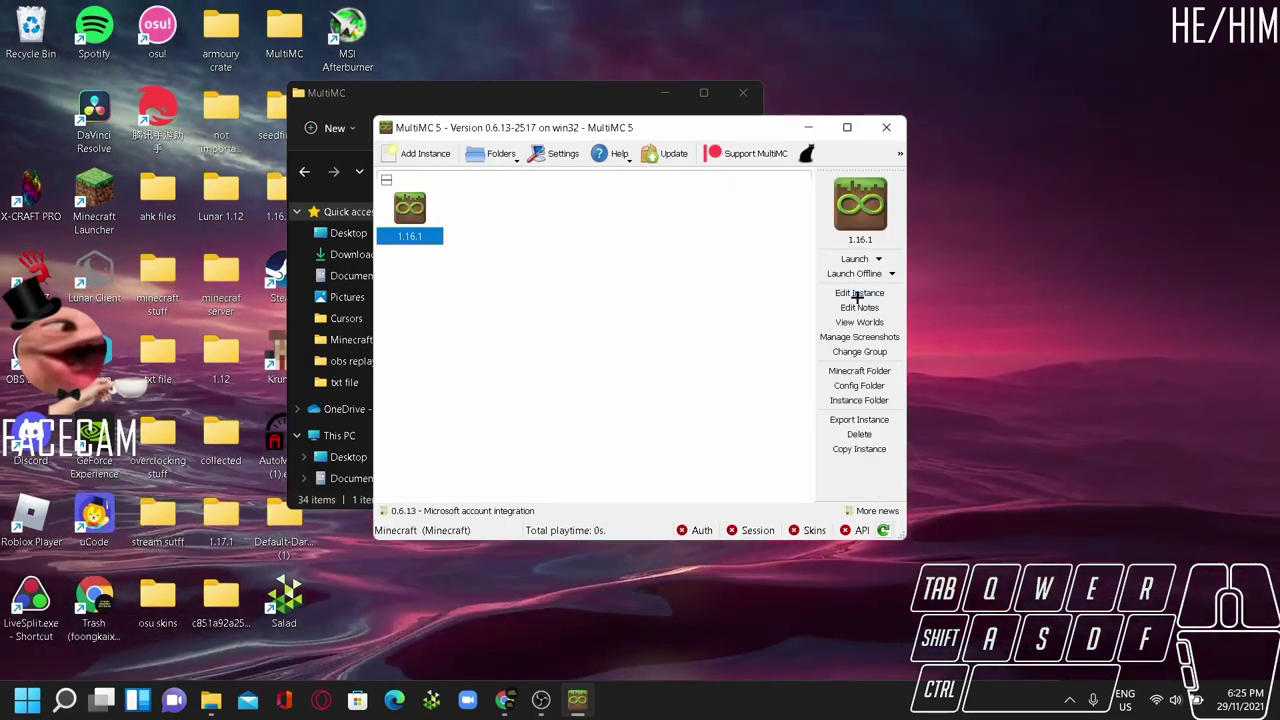
Step: Install Fabric Loader 0.12.5 on the 1.16.1 instance through its instance editor
left_click(859, 292)
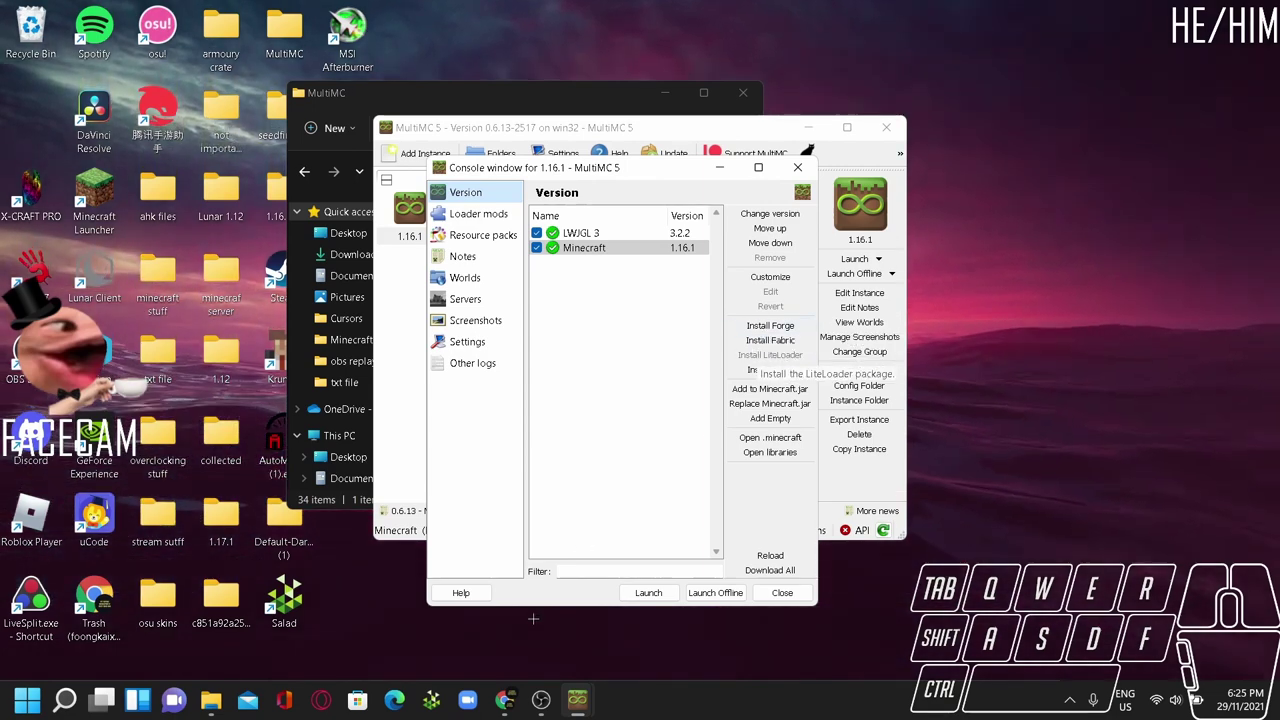
left_click(504, 699)
left_click(128, 18)
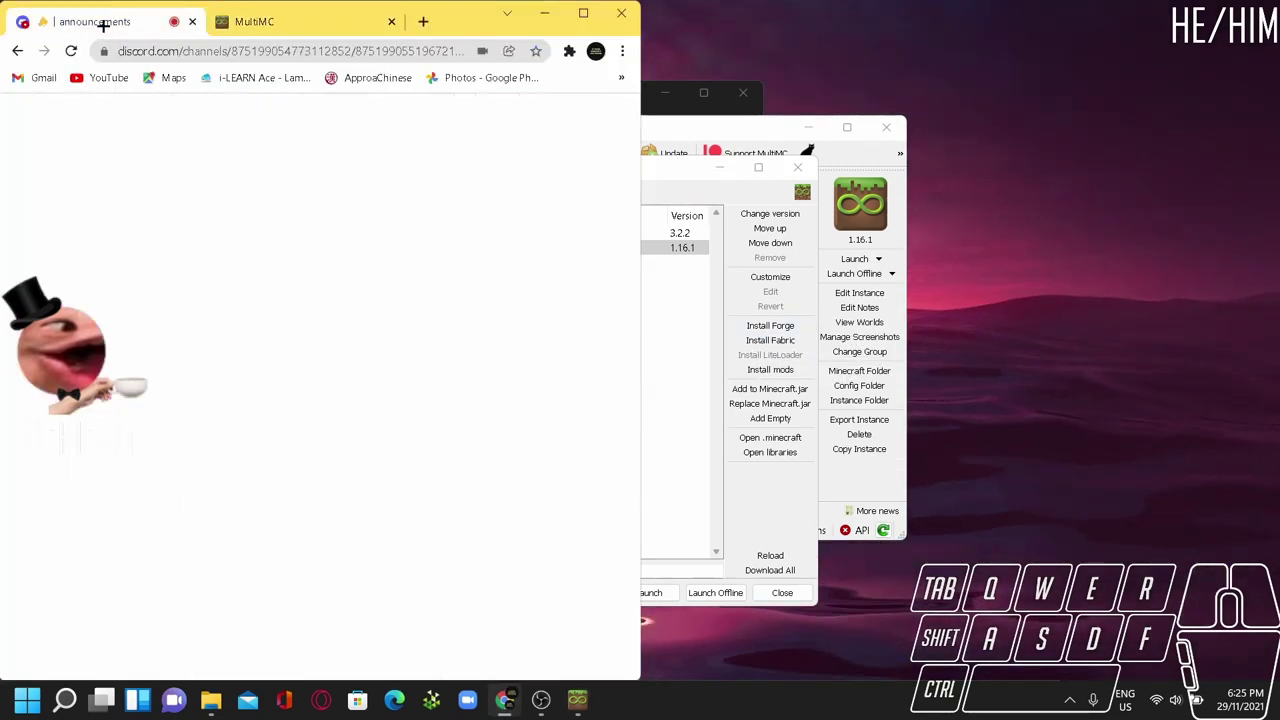
left_click(544, 13)
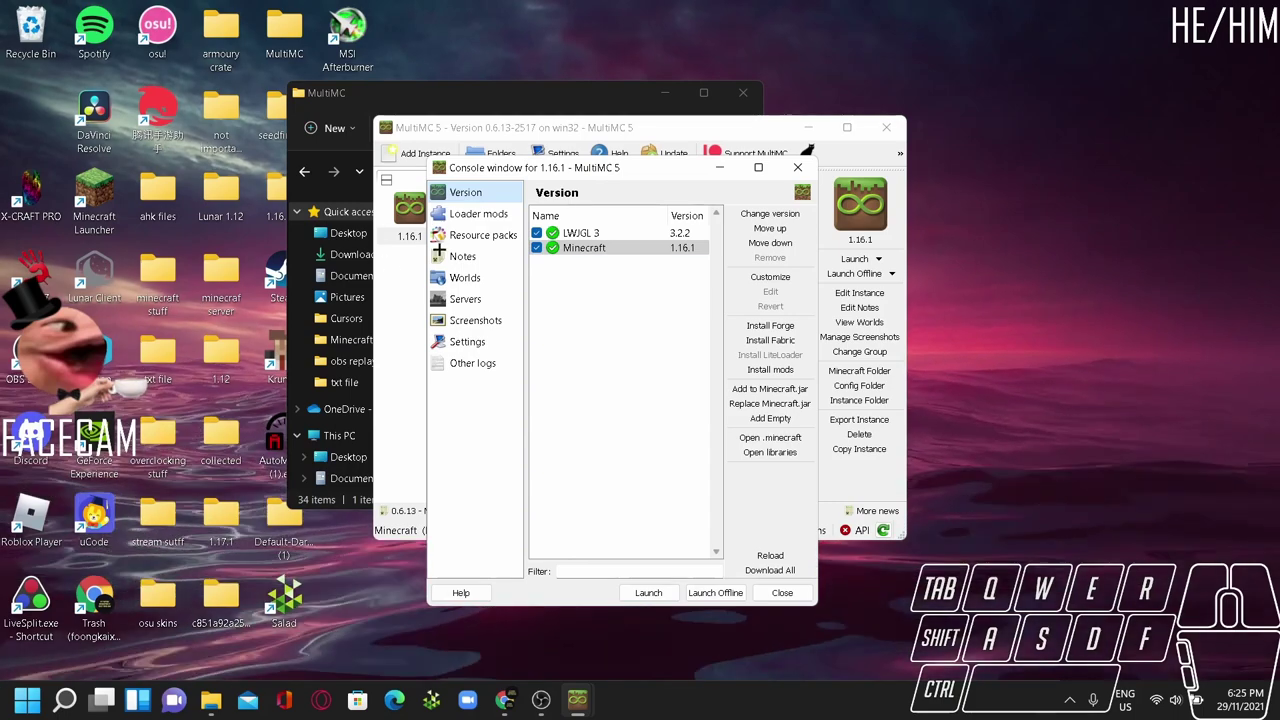
left_click(780, 340)
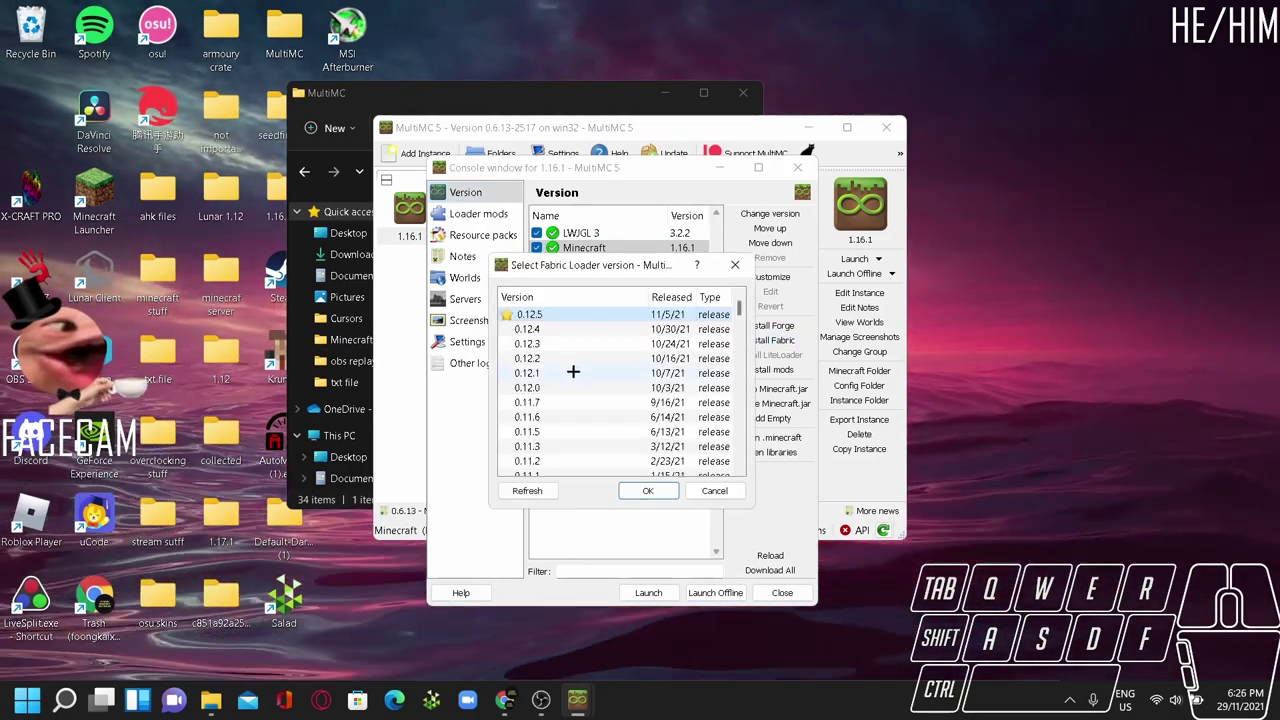
left_click(650, 491)
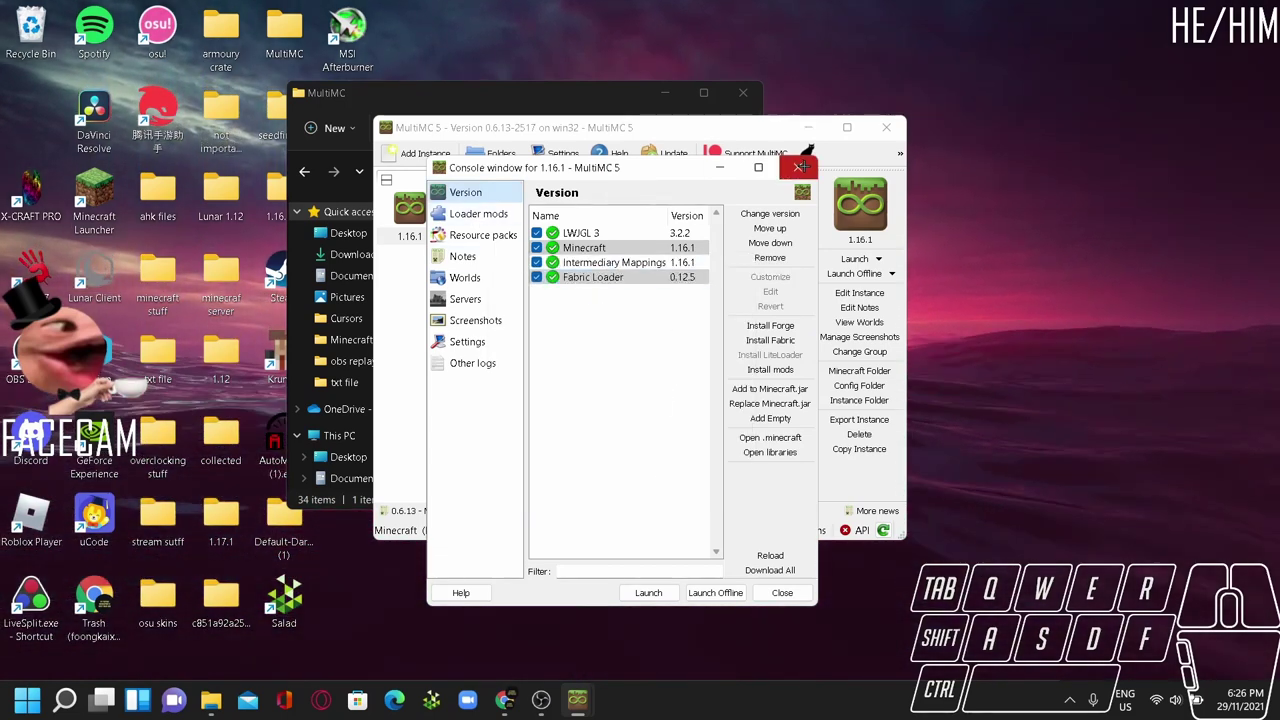
left_click(797, 167)
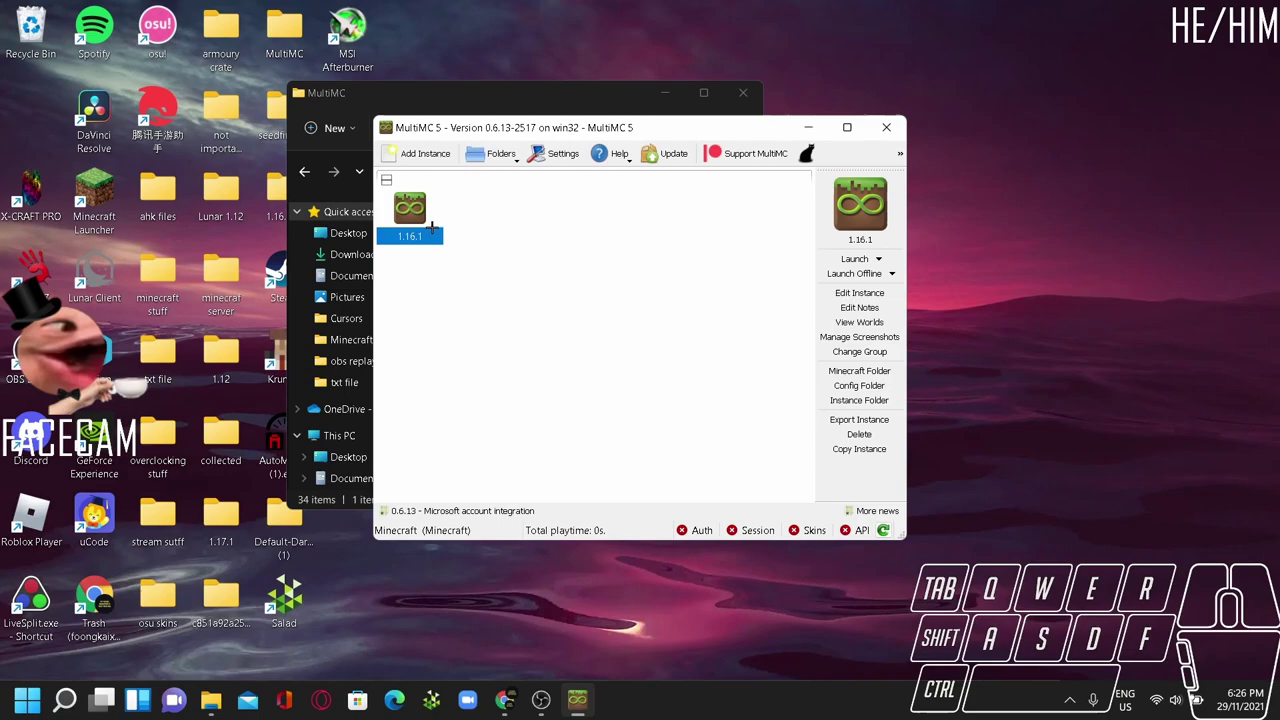
Step: Open the 1.16.1 instance's Loader mods page and its mods folder
left_click_drag(432, 228, 522, 265)
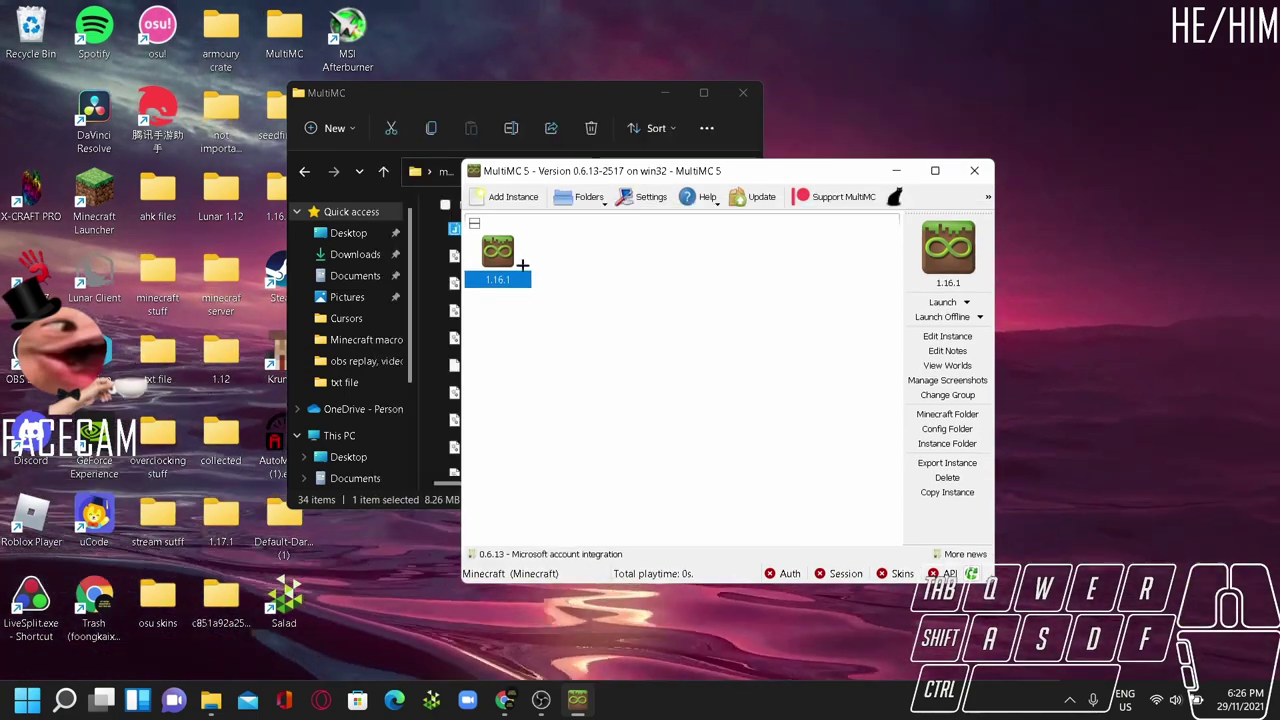
left_click(947, 336)
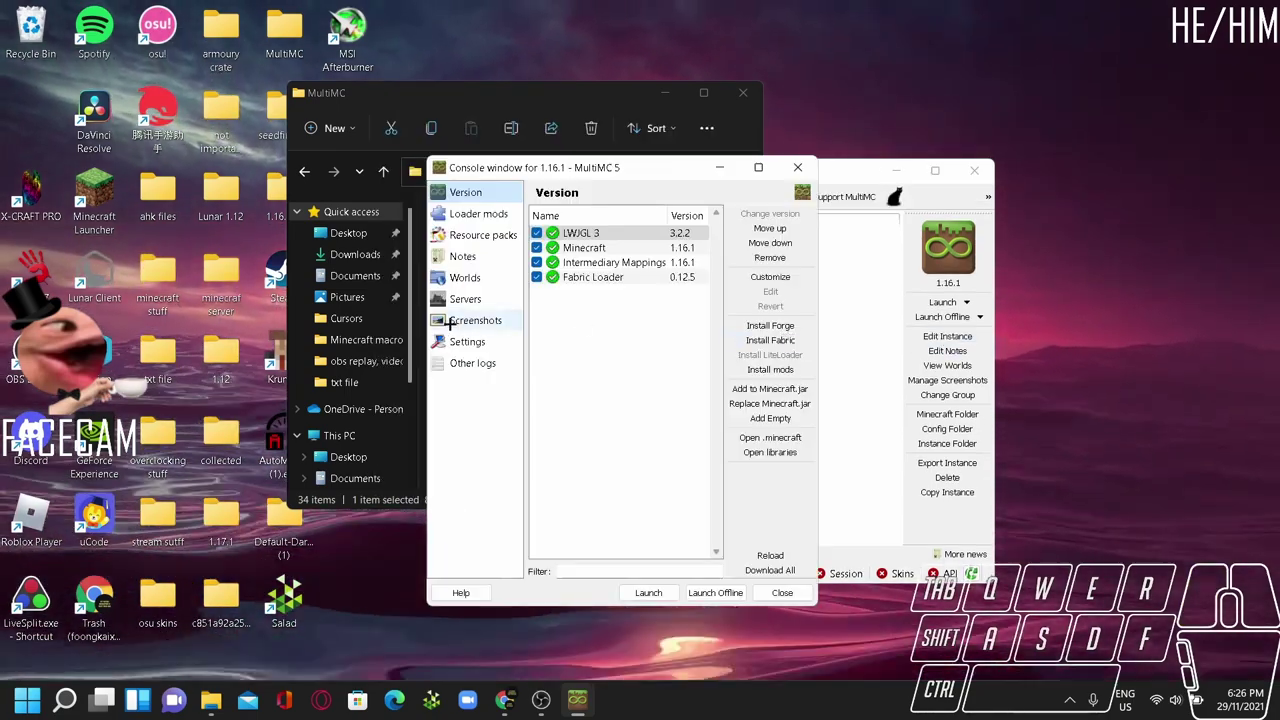
left_click(478, 214)
right_click(615, 259)
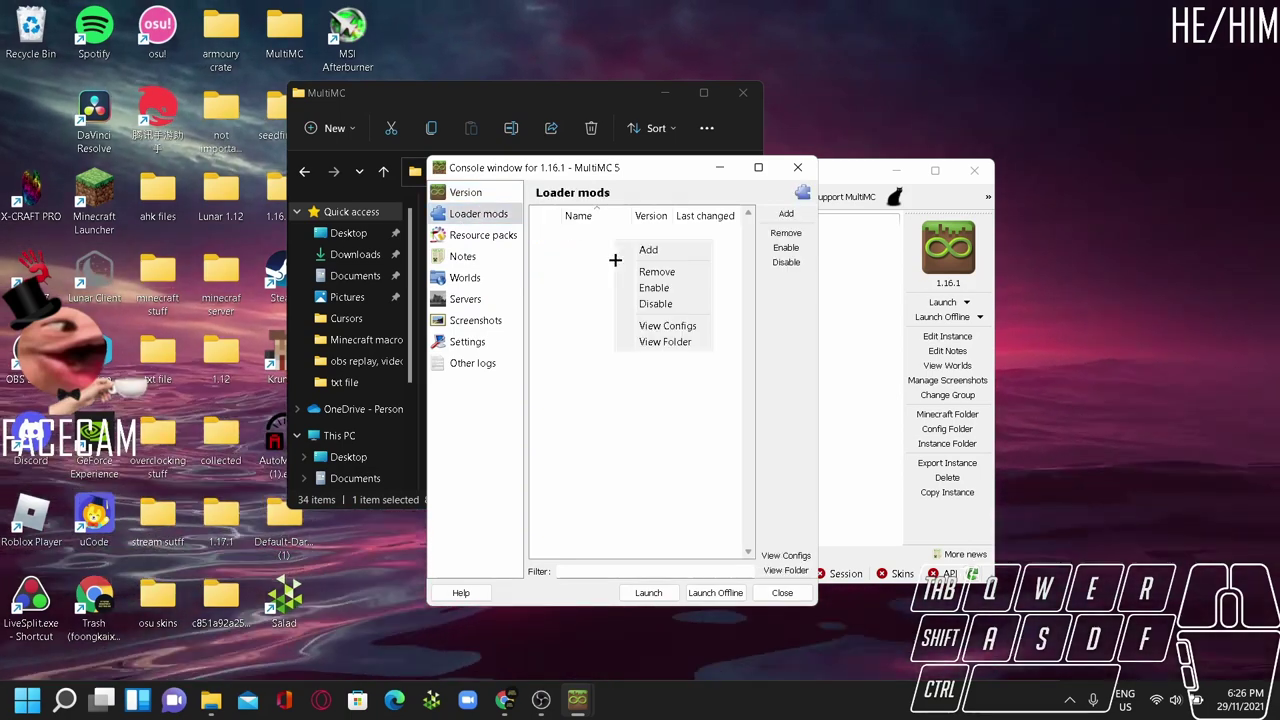
left_click(665, 341)
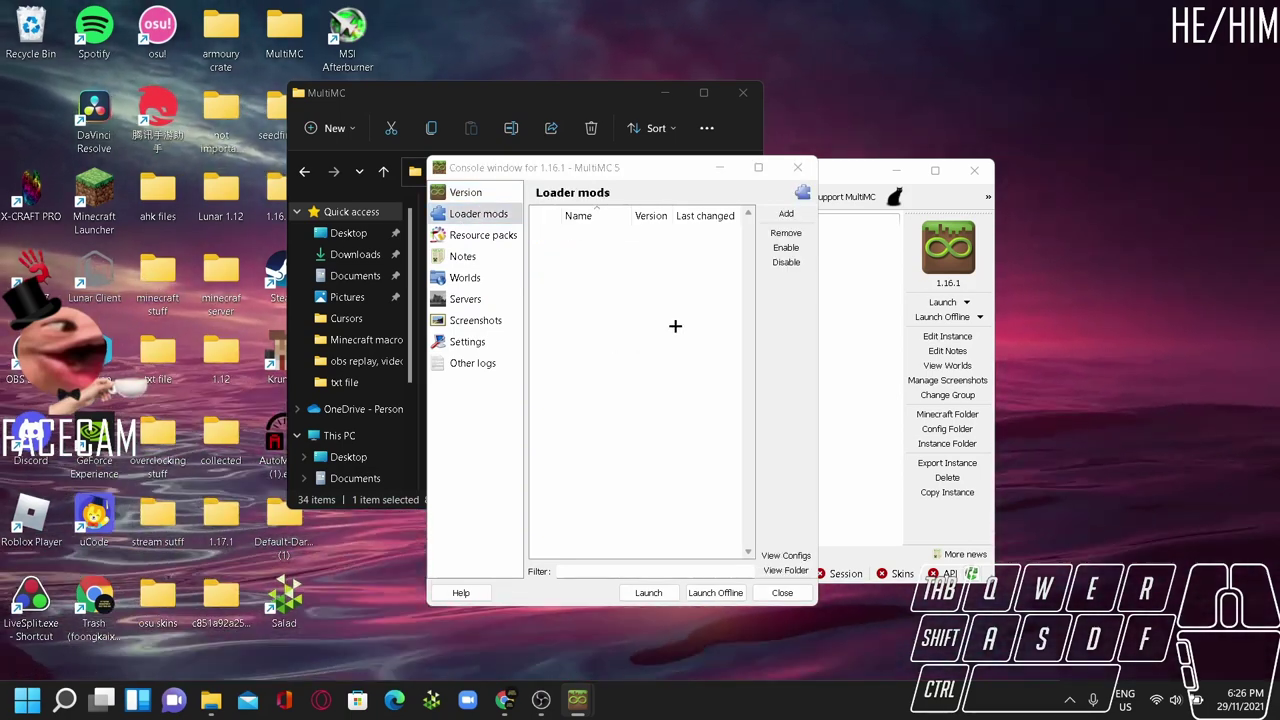
Step: Minimise the mods folder, close the extra MultiMC folder window, and move the console aside
left_click(787, 172)
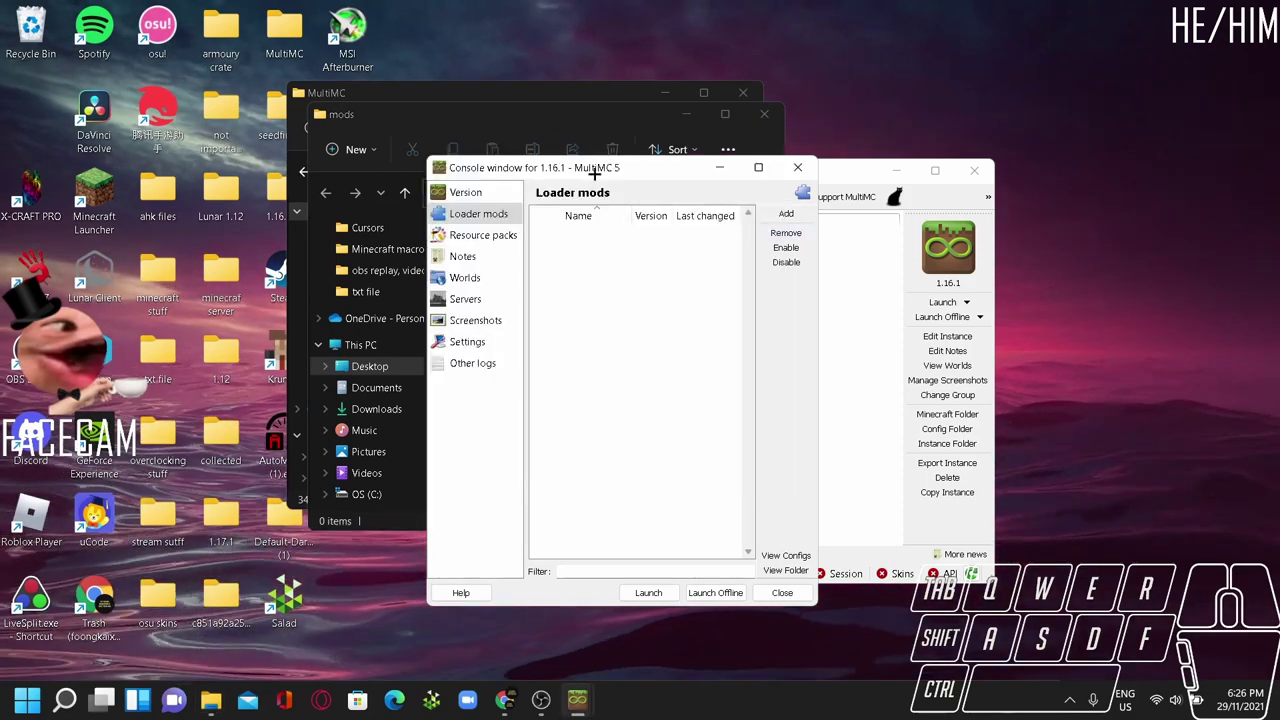
left_click(690, 119)
left_click(690, 119)
left_click(725, 96)
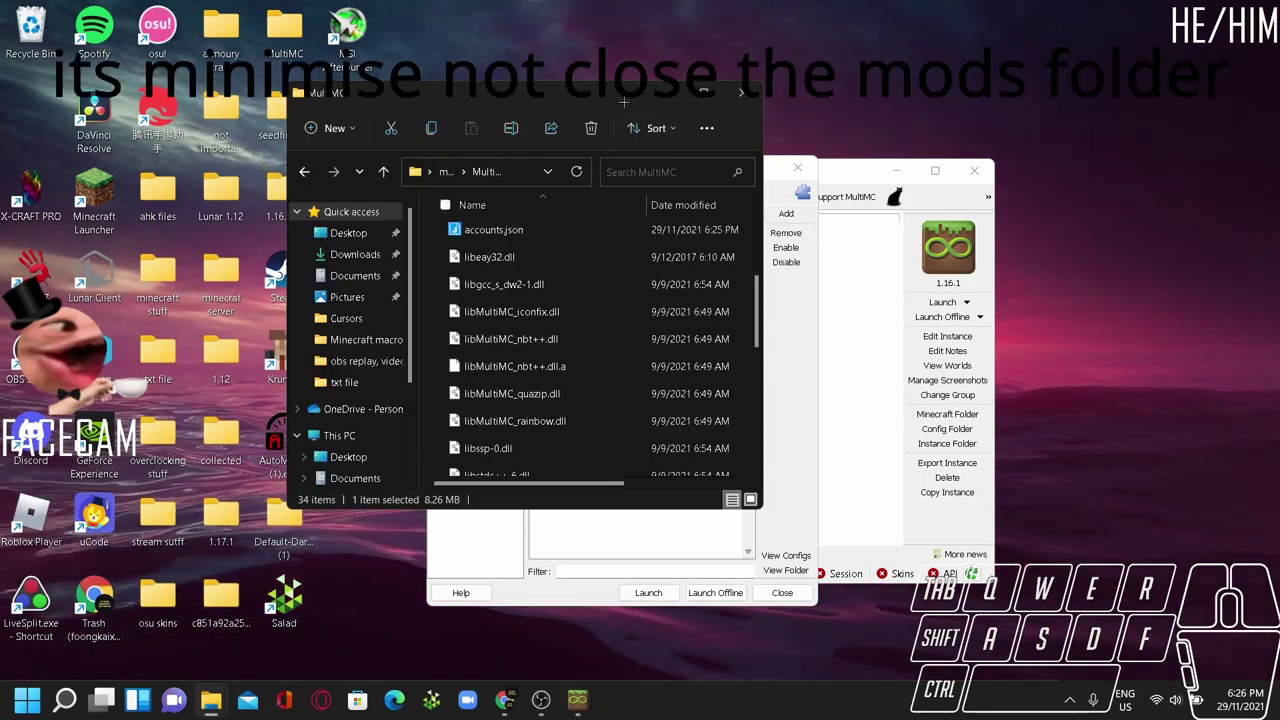
left_click(739, 94)
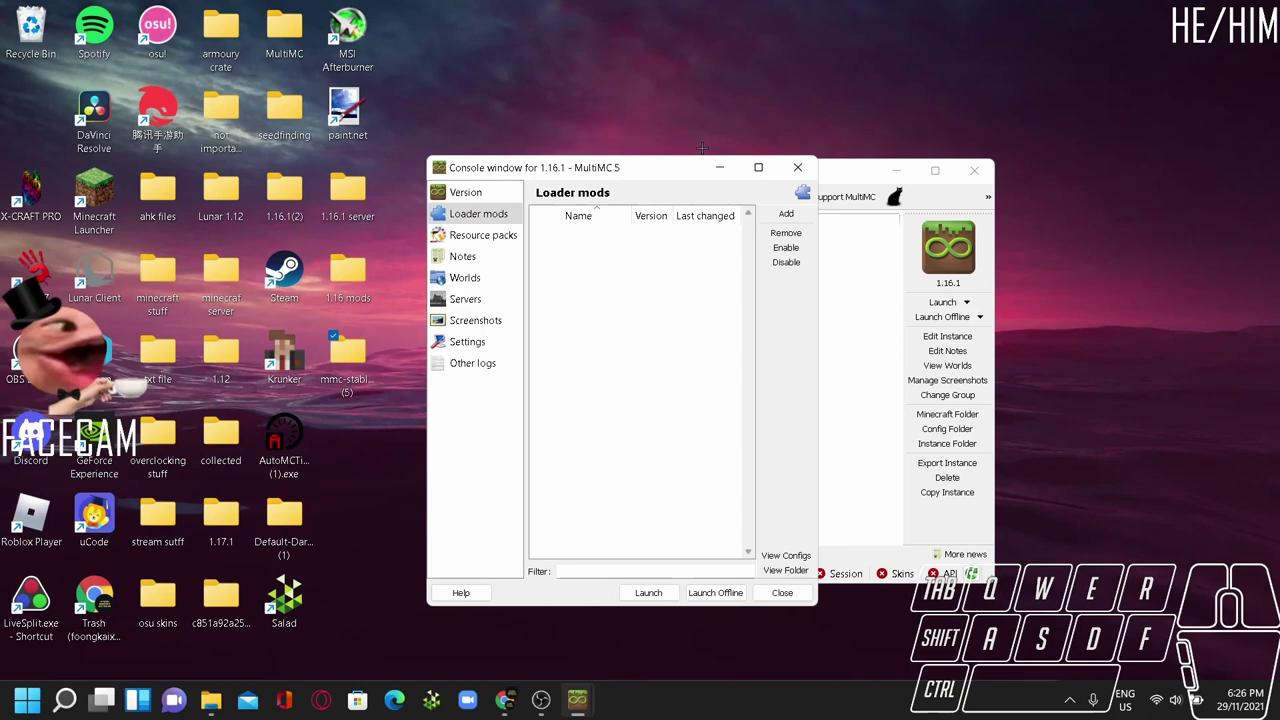
left_click_drag(661, 172, 805, 97)
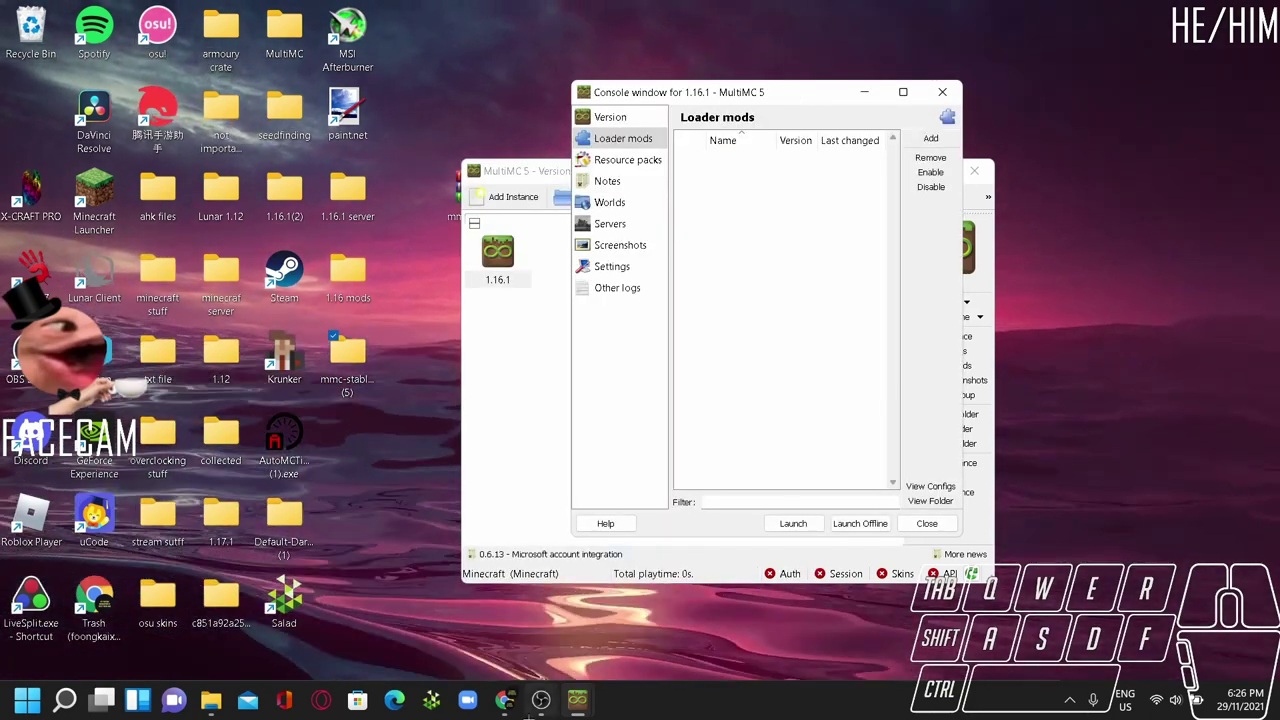
Step: Download the 1.16_mods.rar attachment from the Discord announcements post in the browser
key("alt+Tab")
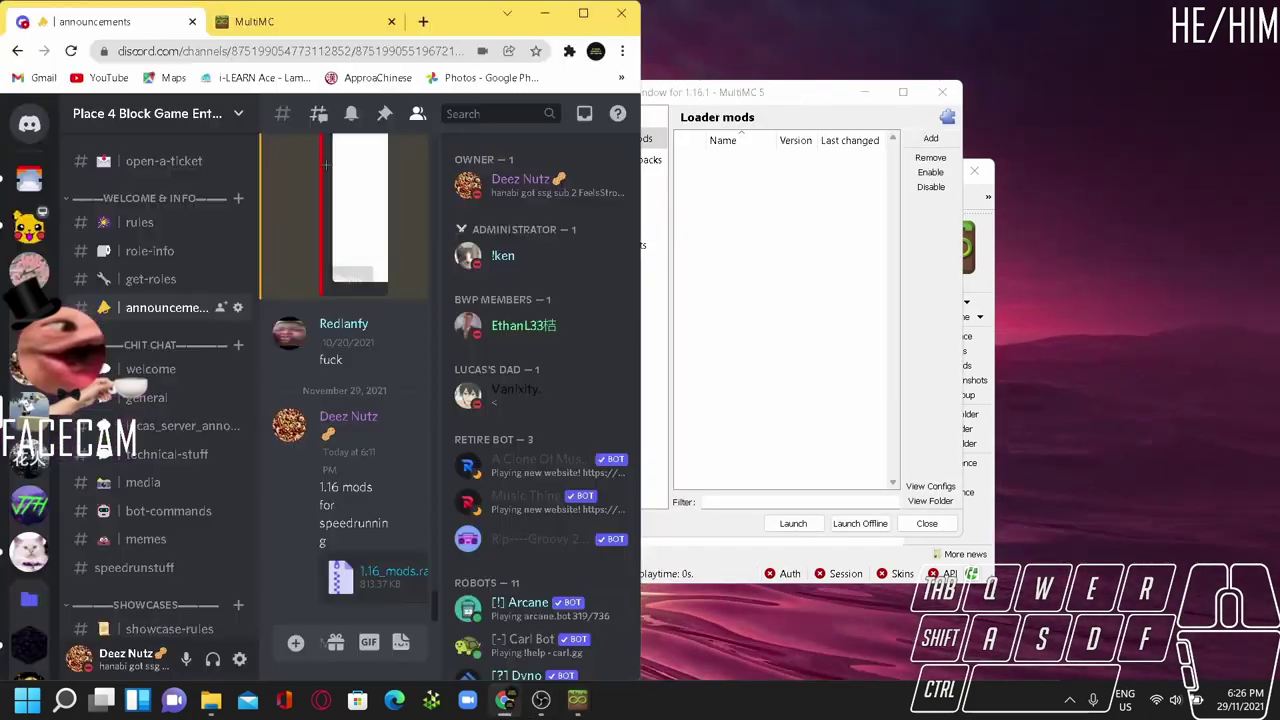
left_click(583, 13)
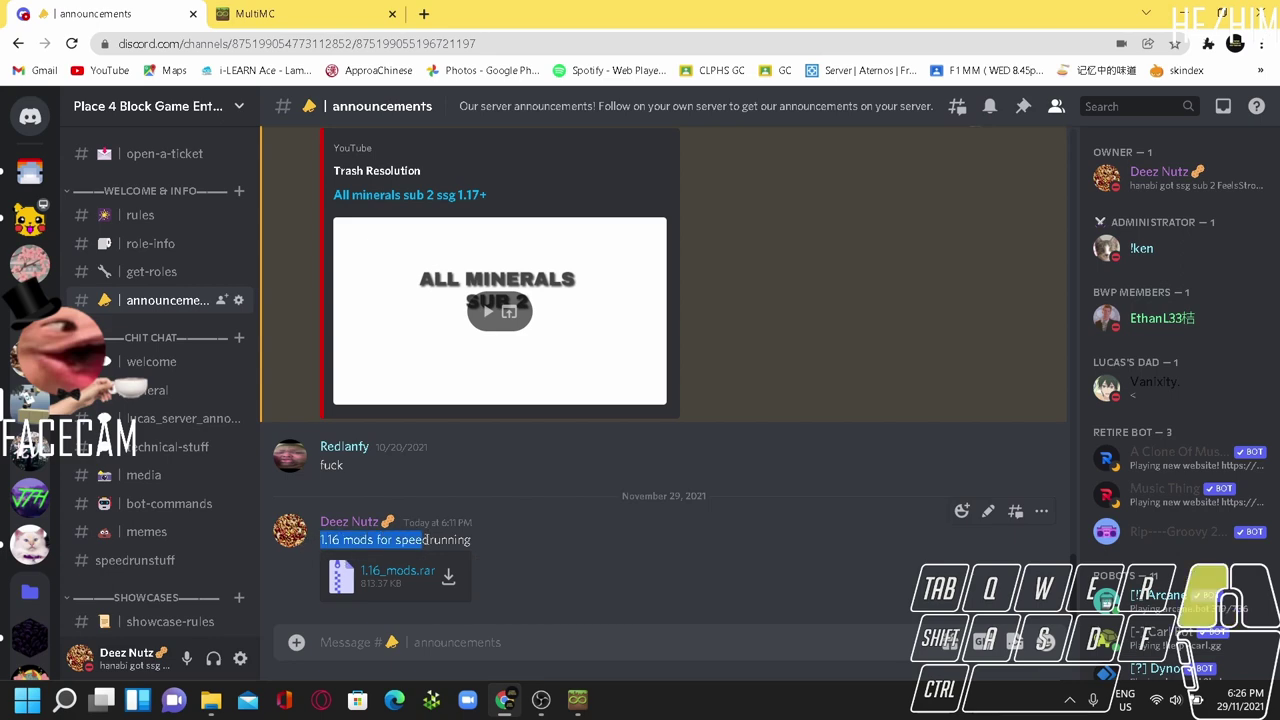
left_click(482, 555)
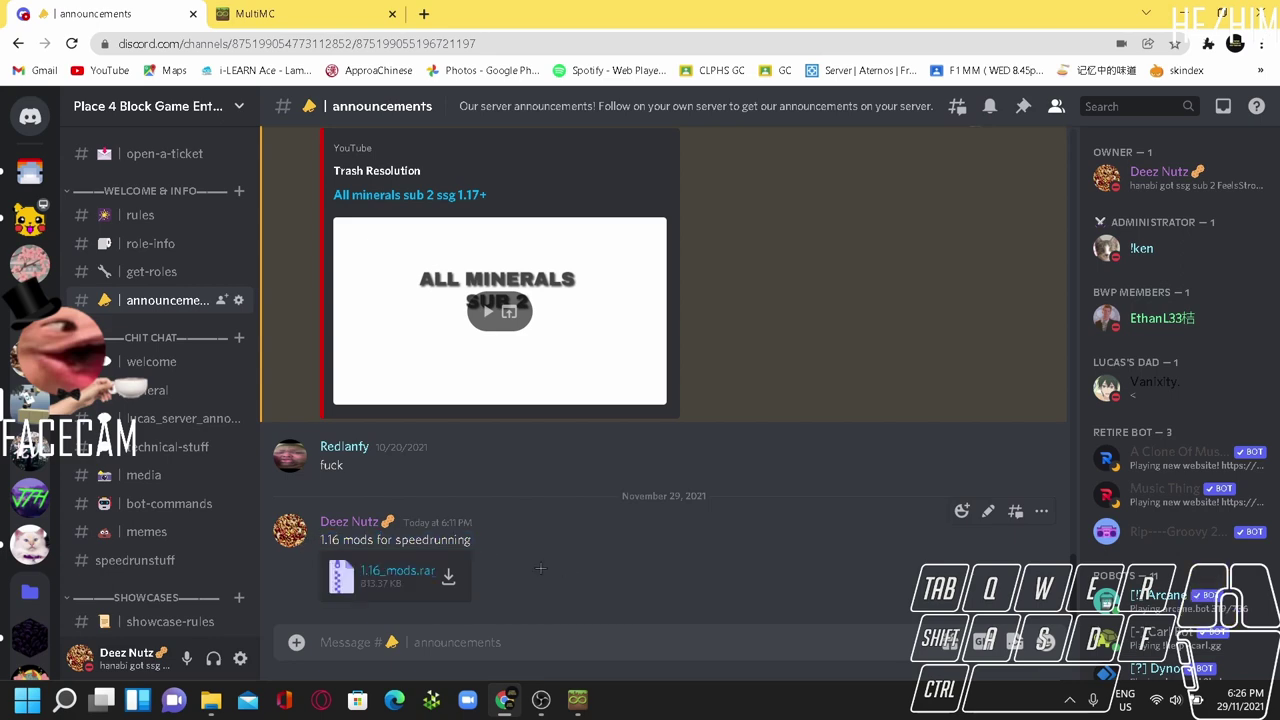
left_click(448, 578)
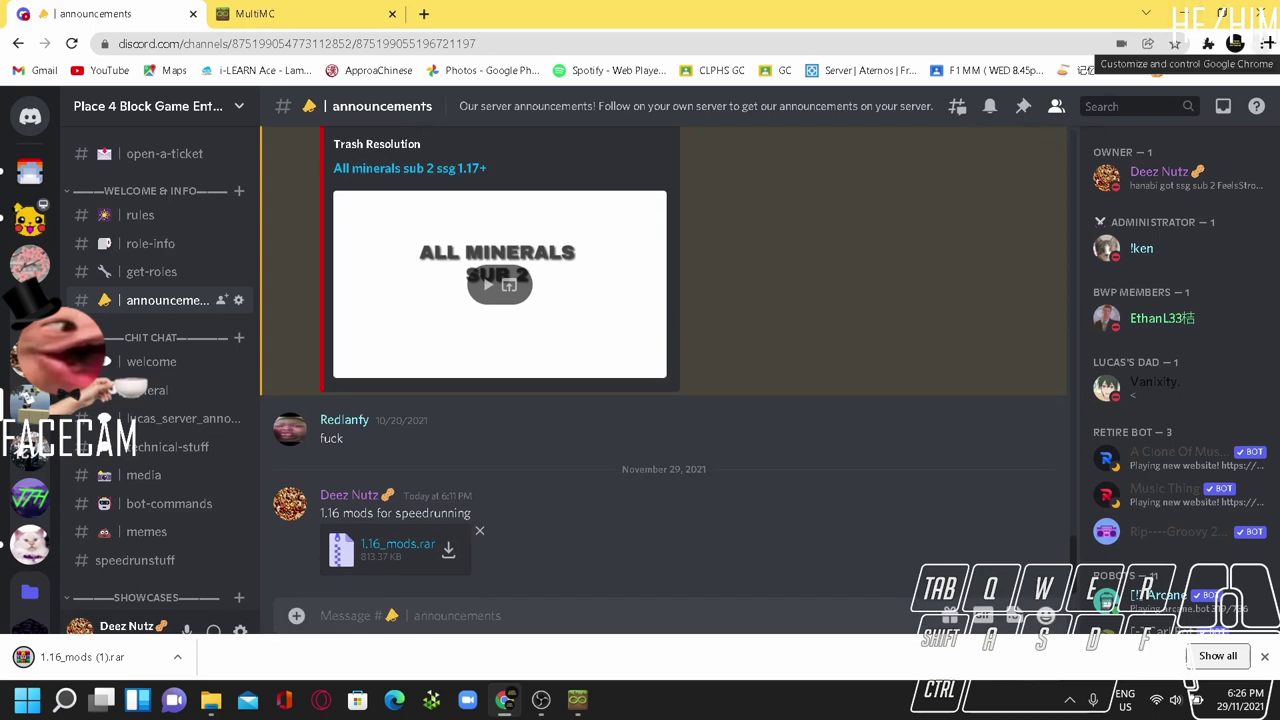
Step: Drag the downloaded 1.16_mods.rar onto the desktop and minimise the browser
left_click(1222, 13)
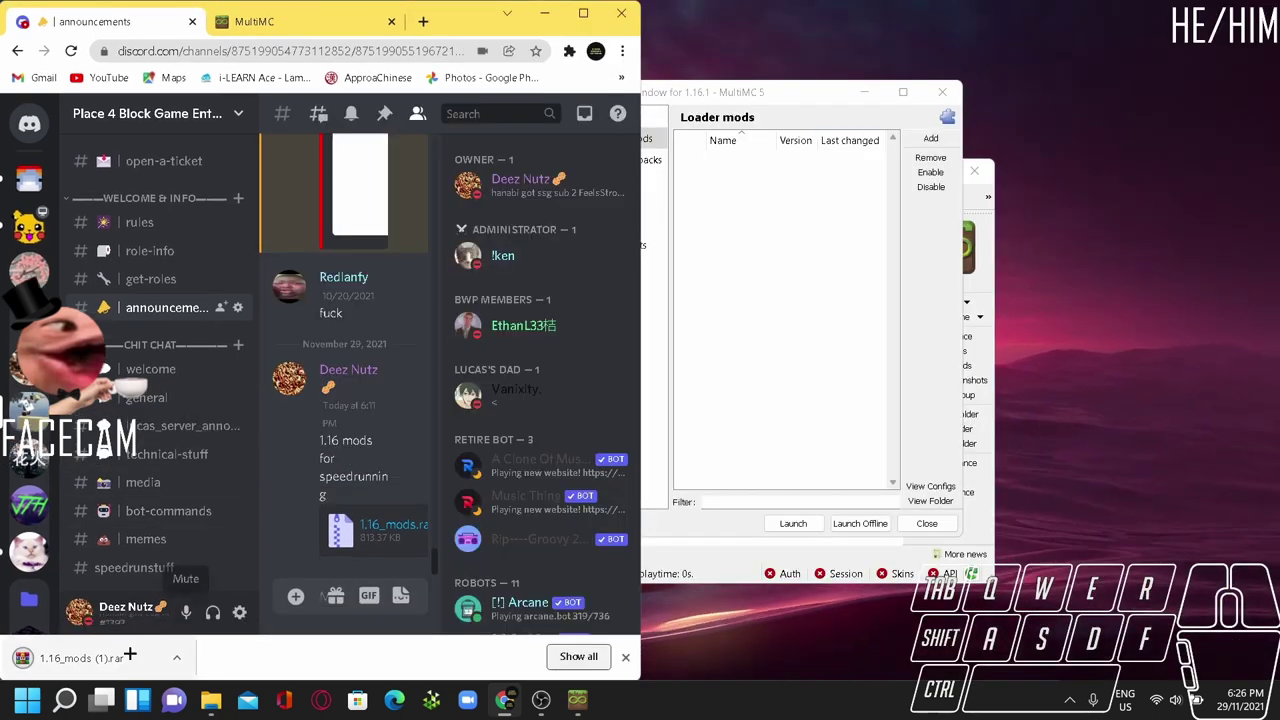
left_click_drag(70, 657, 1171, 355)
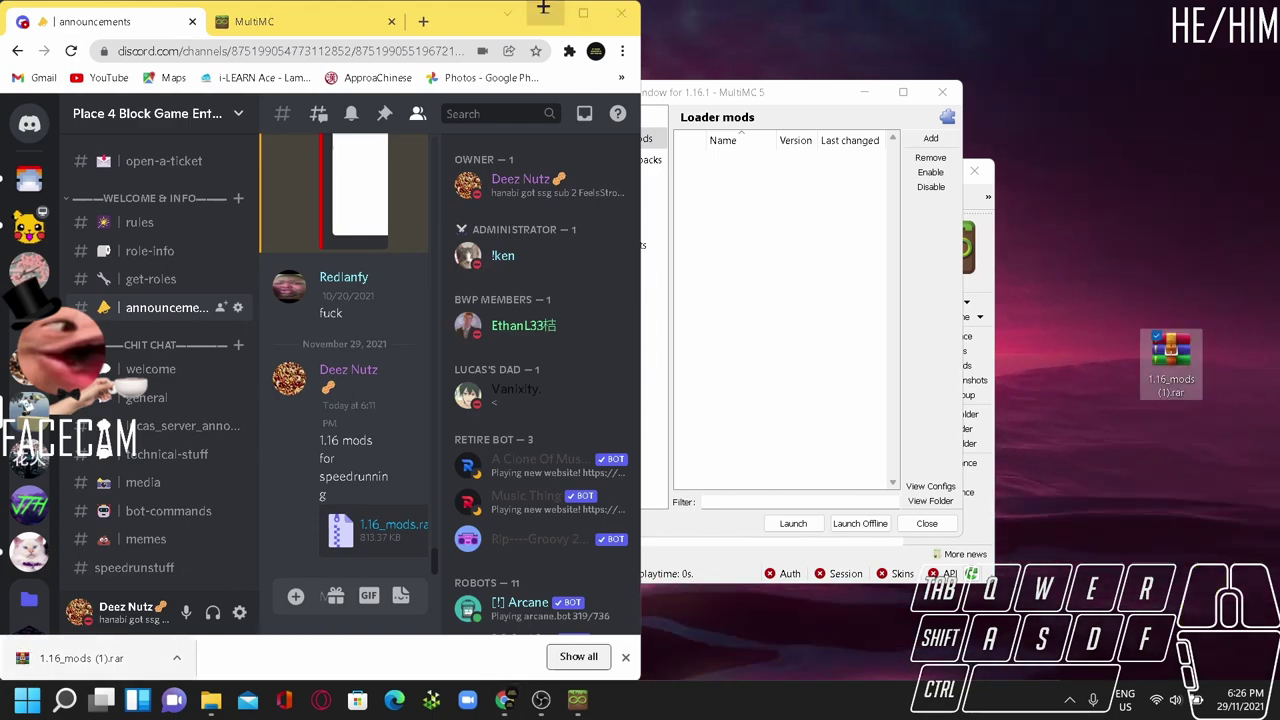
left_click(504, 699)
Step: Open the instance's mods folder and move the 1.16_mods (1).rar archive into it
left_click(930, 500)
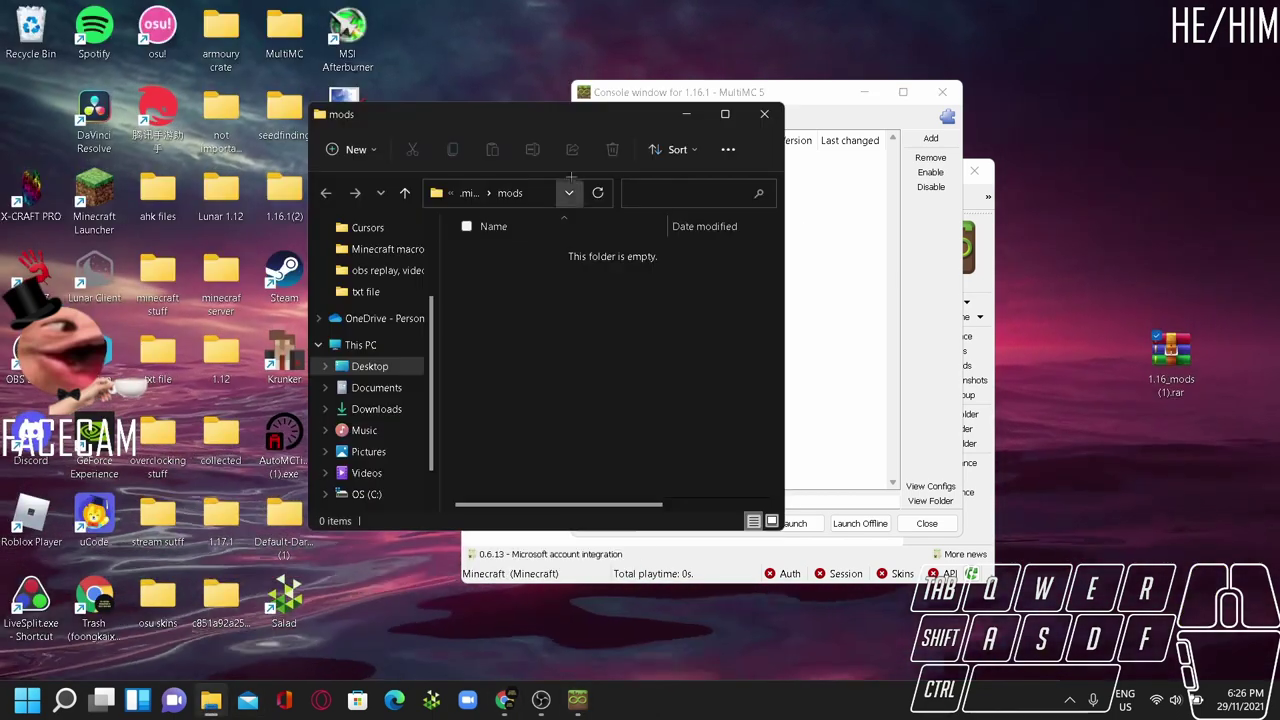
left_click_drag(498, 116, 574, 79)
left_click_drag(1170, 355, 1115, 295)
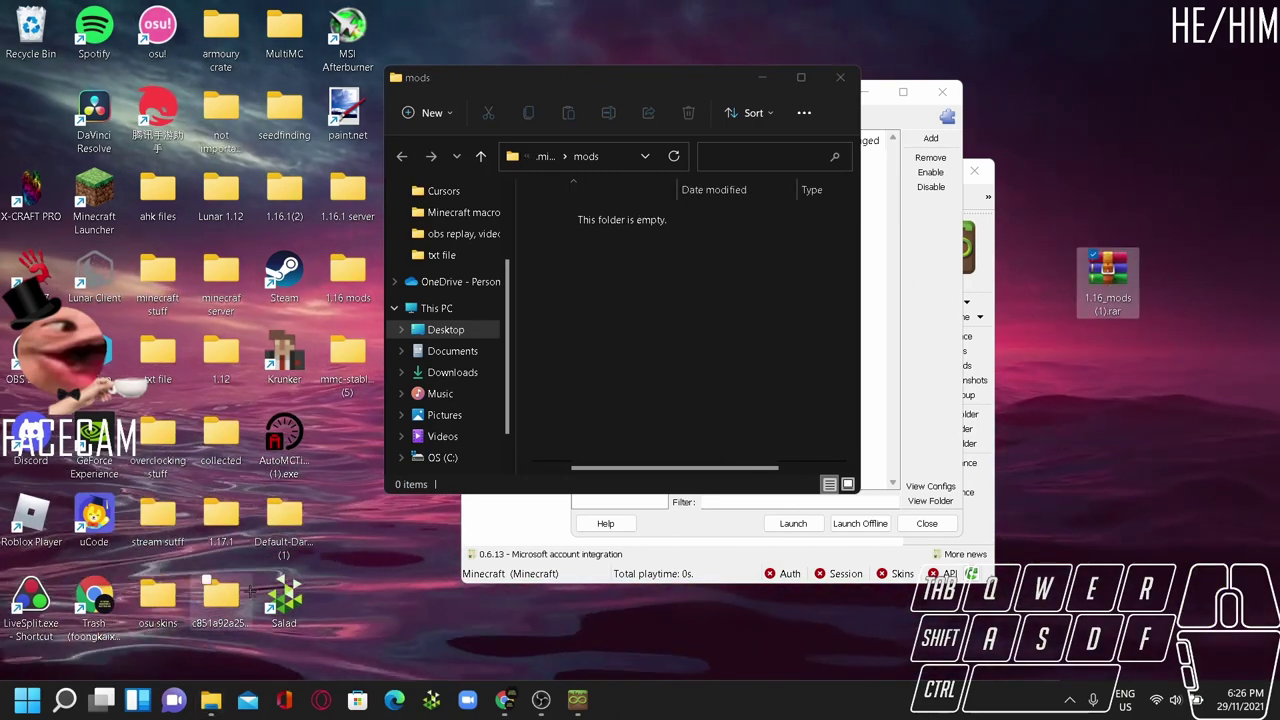
left_click(1136, 278)
left_click_drag(865, 346, 620, 263)
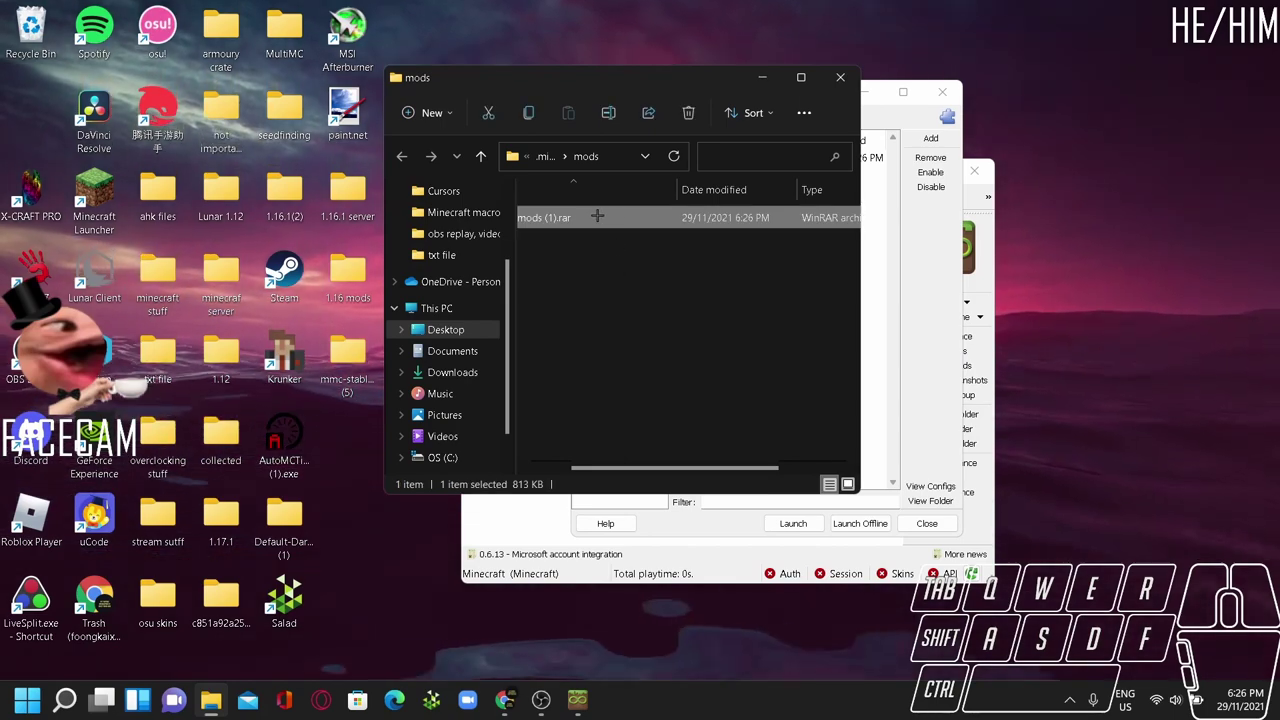
Step: Extract the rar in the mods folder and open the extracted 1.16 mods folder
right_click(600, 216)
left_click(686, 522)
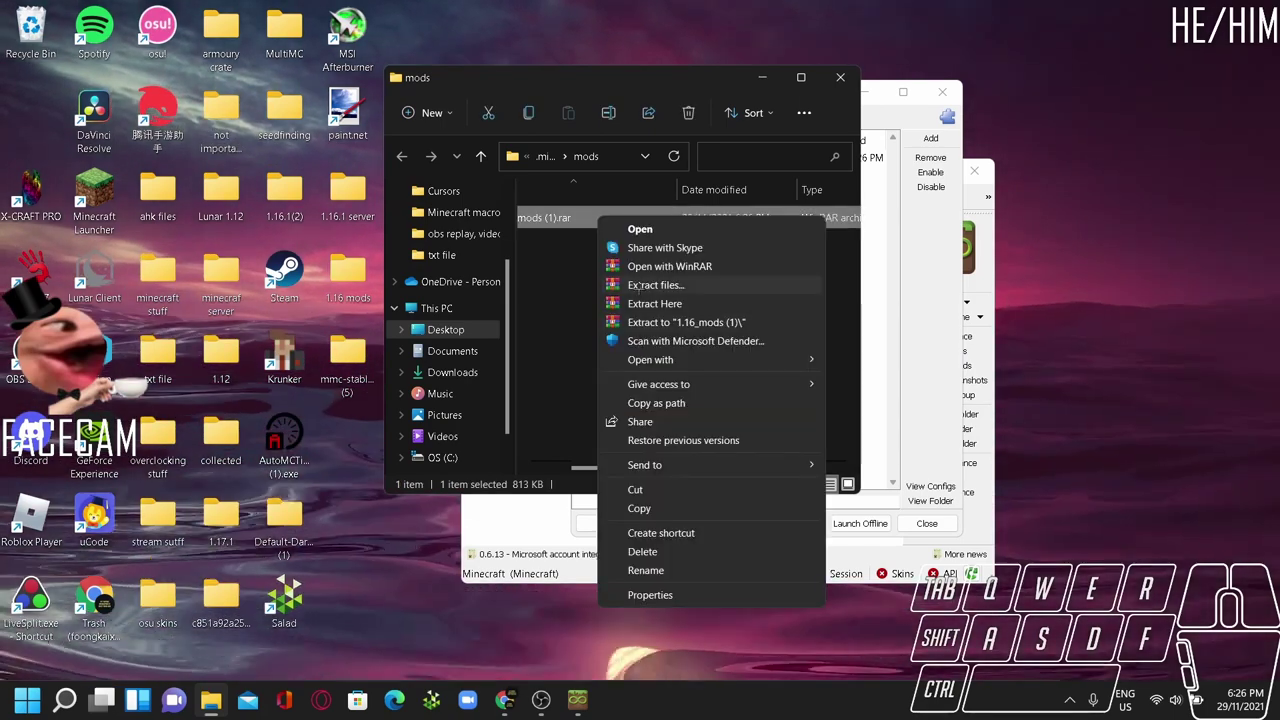
left_click(660, 304)
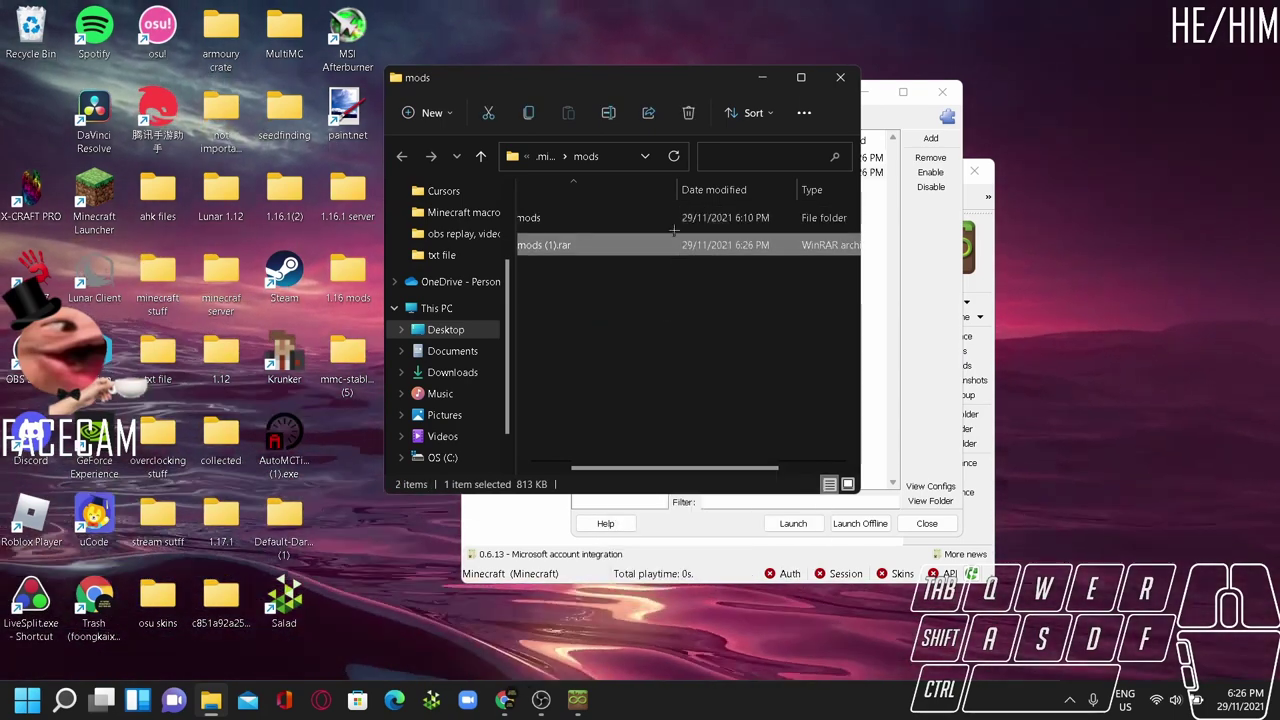
left_click_drag(632, 466, 592, 466)
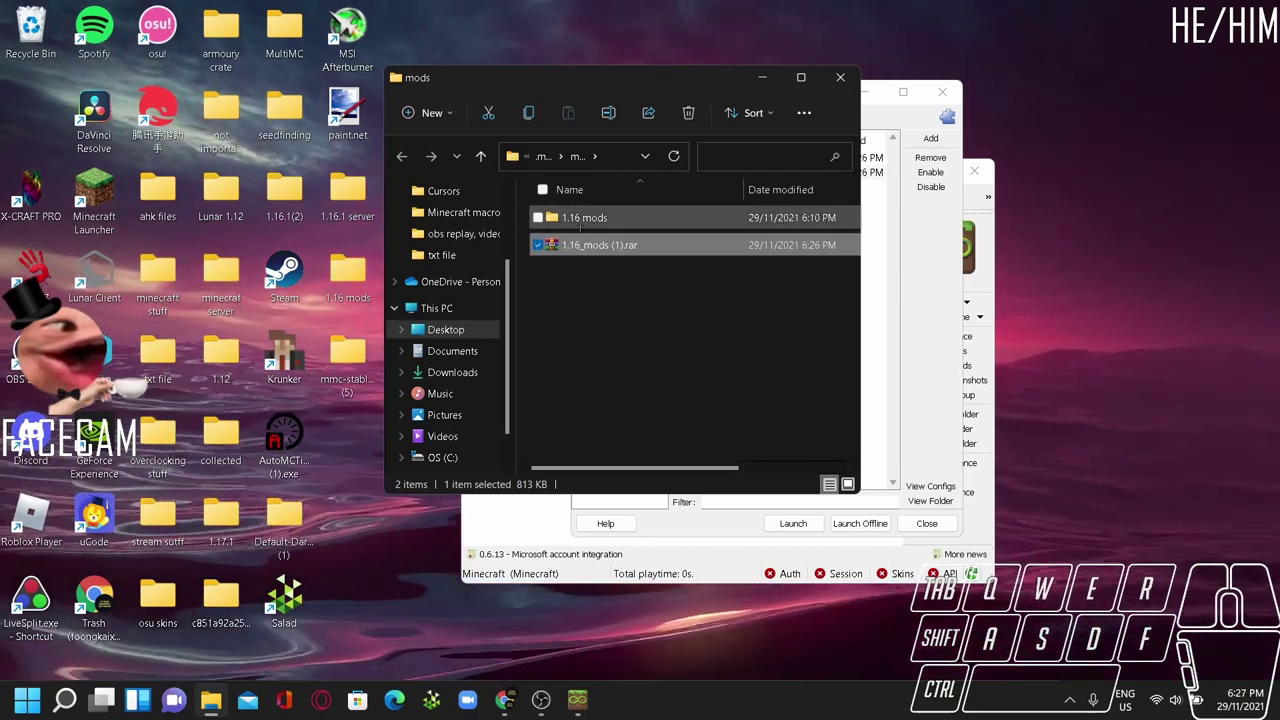
left_click(590, 220)
double_click(590, 220)
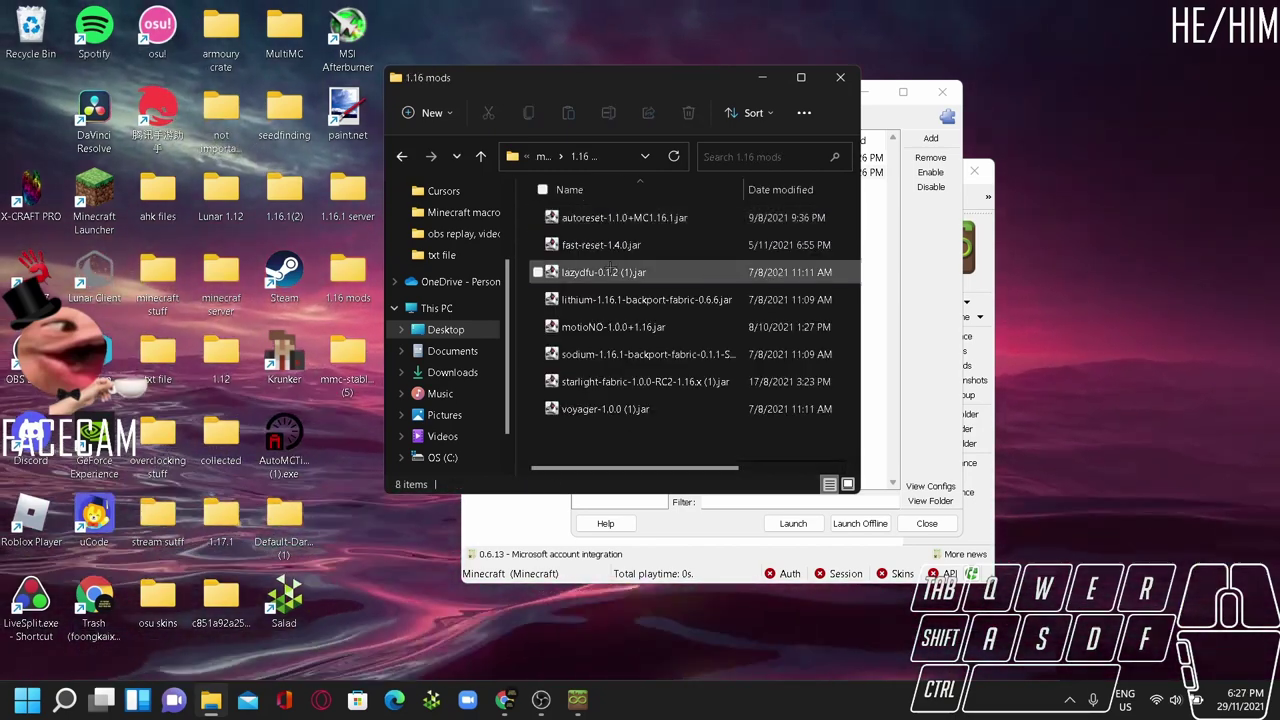
Step: Copy the eight mod jars up into mods, then delete the 1.16 mods folder and rar
left_click_drag(617, 445, 655, 208)
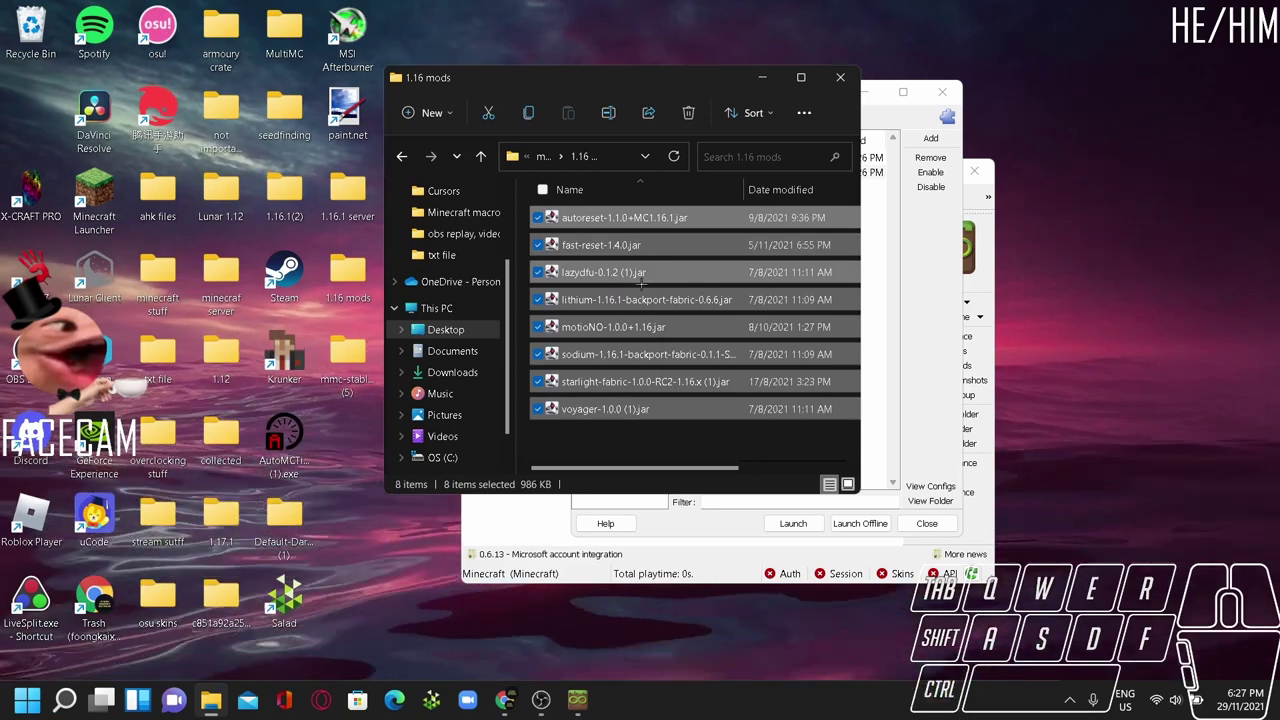
right_click(617, 208)
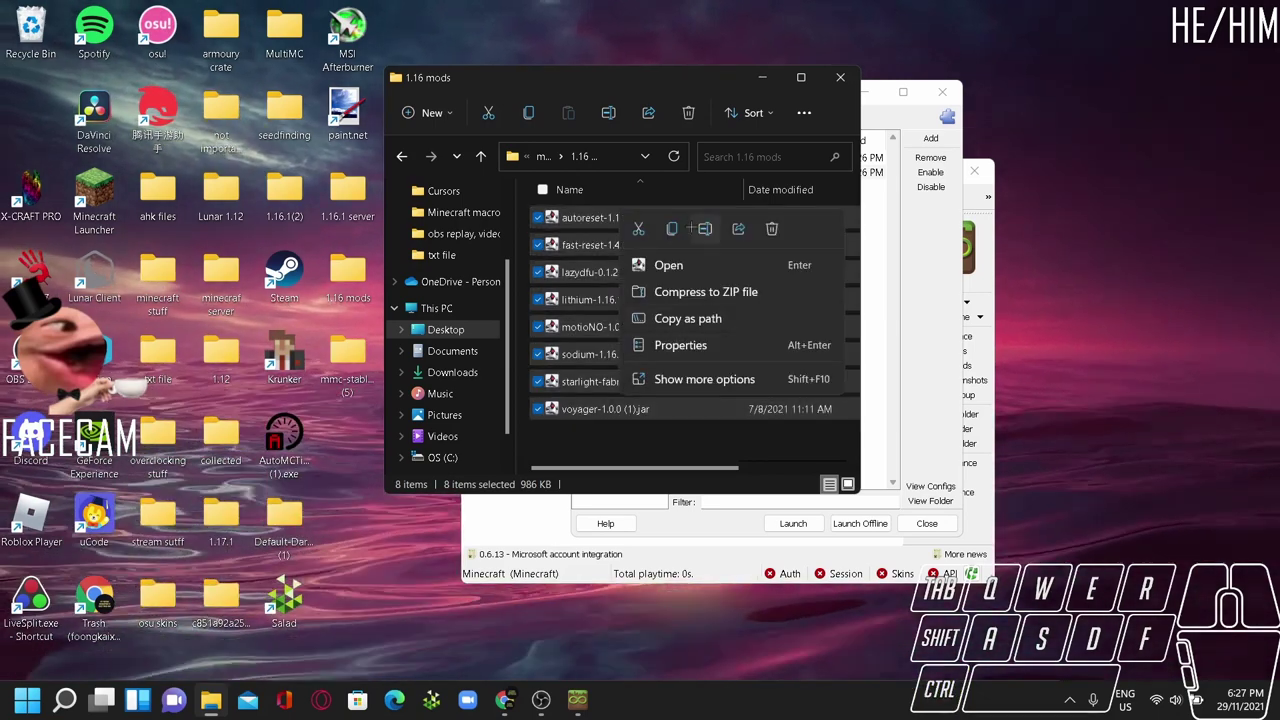
left_click(678, 228)
left_click(401, 156)
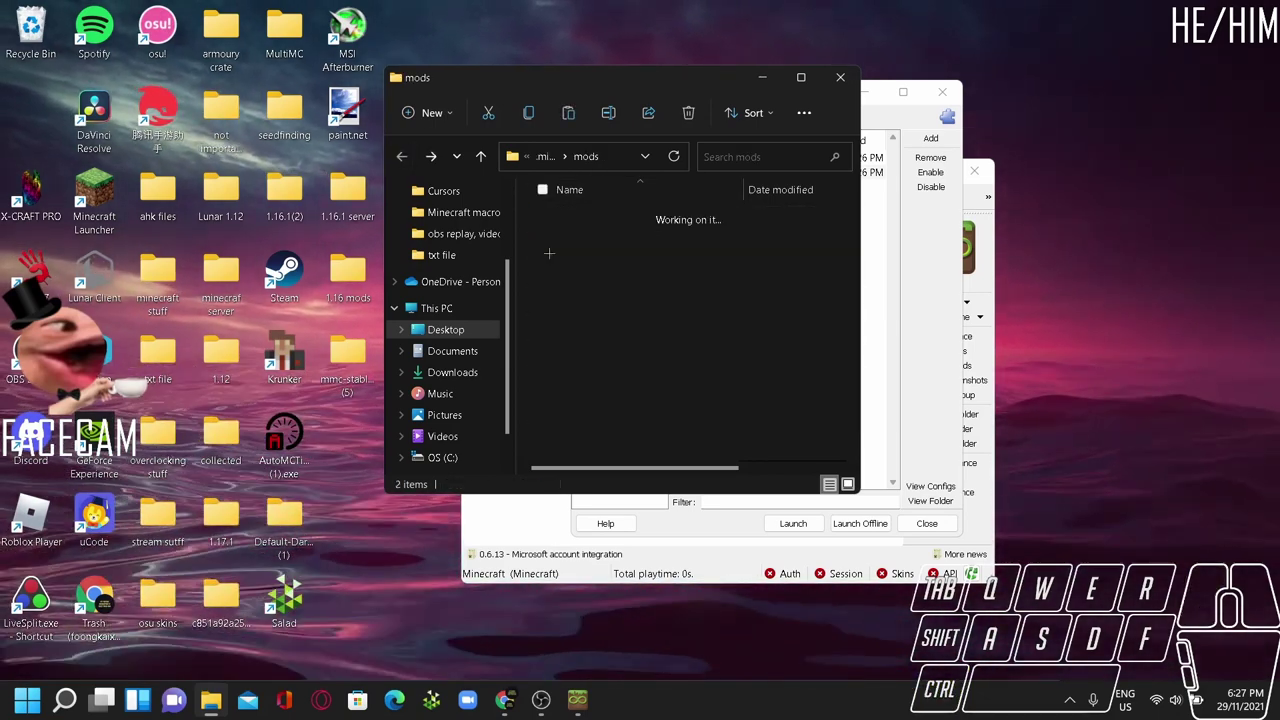
right_click(643, 309)
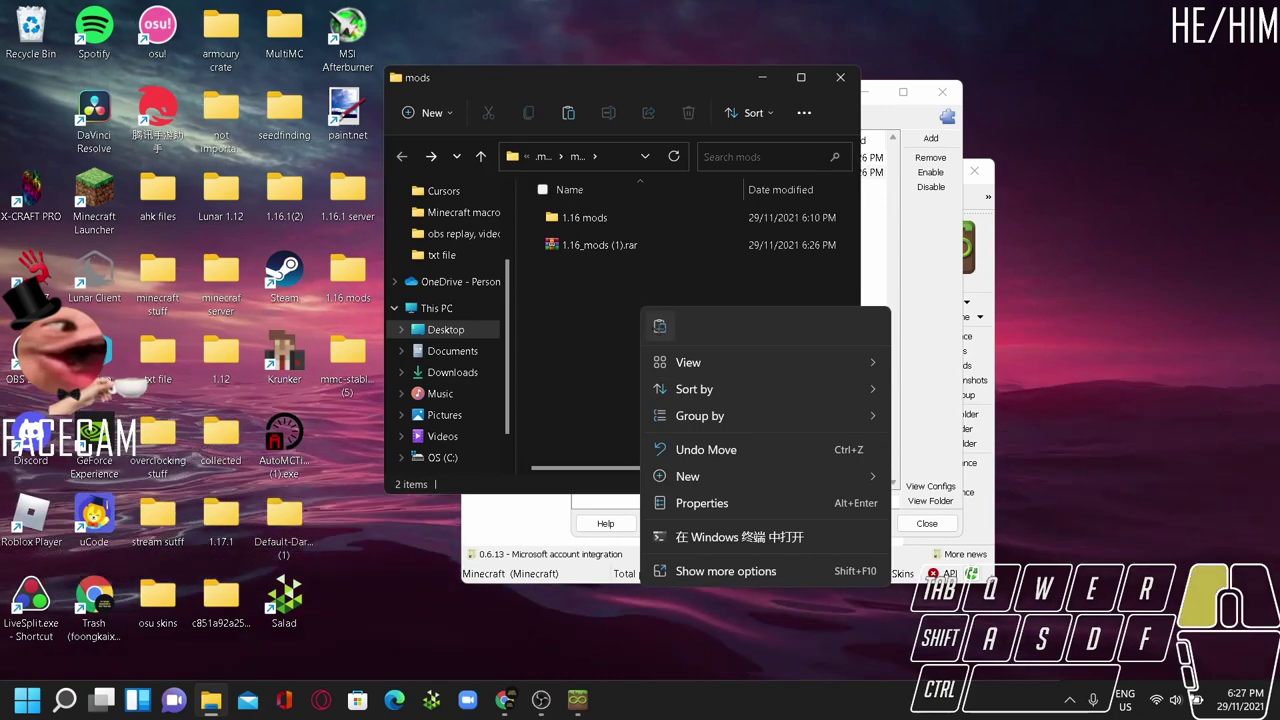
left_click(659, 326)
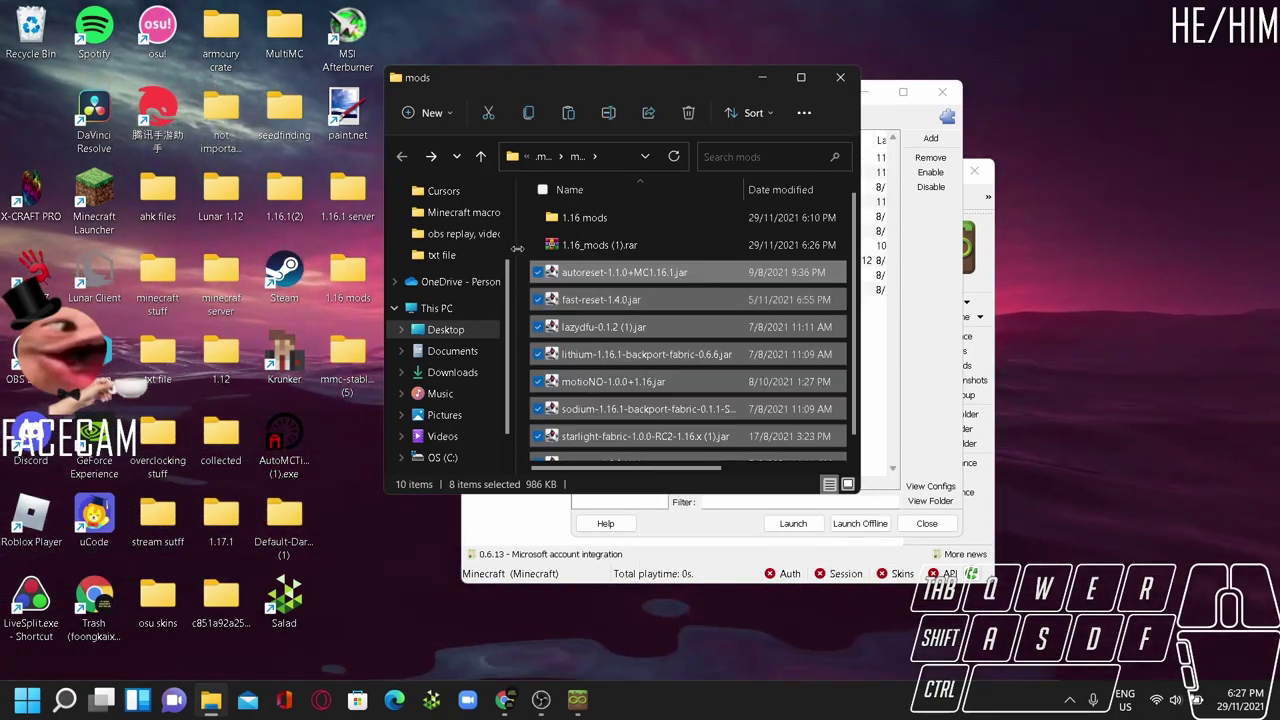
left_click_drag(520, 250, 551, 205)
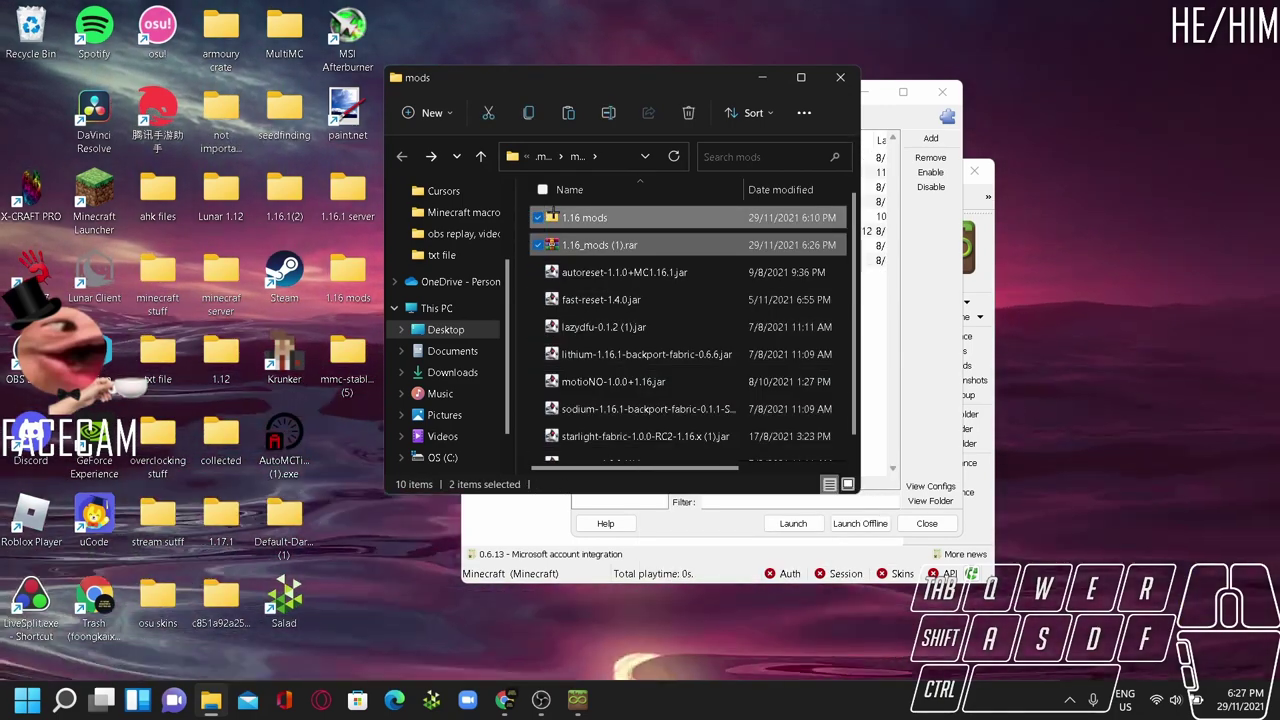
key("Delete")
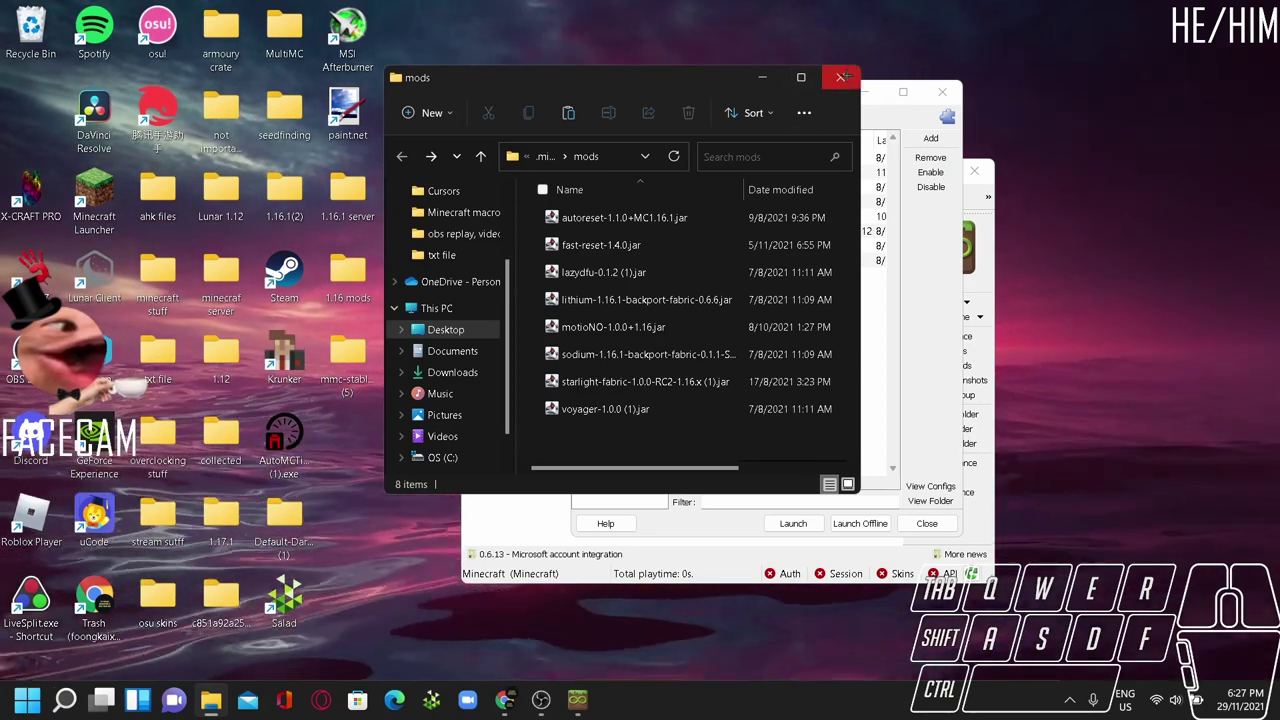
Step: Close the mods folder and the 1.16.1 console window, leaving only MultiMC's main window
left_click(843, 77)
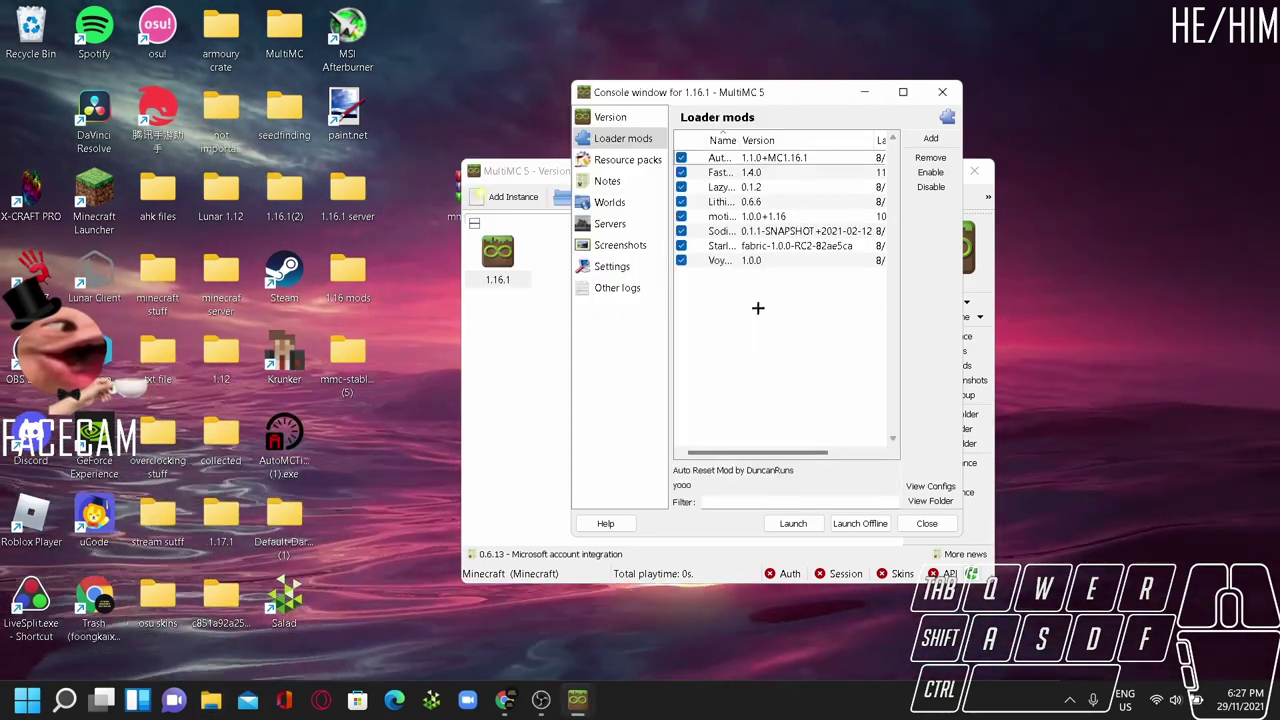
left_click(943, 93)
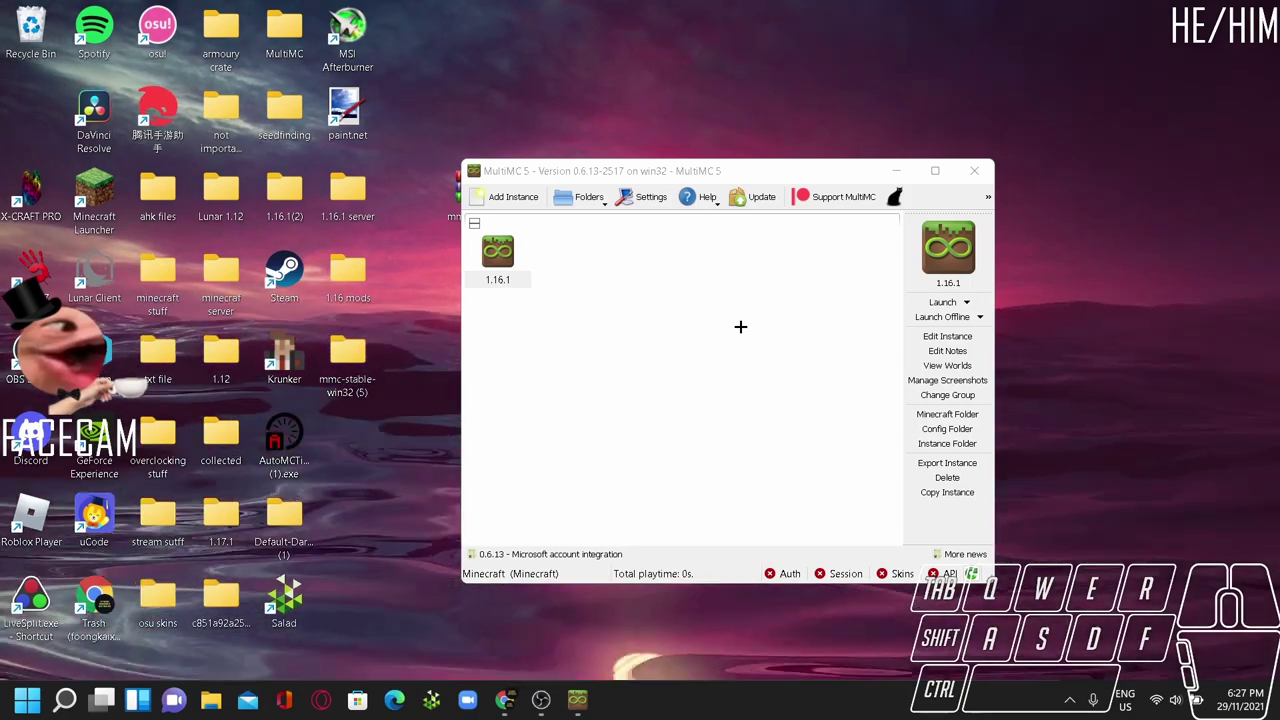
key("super+z")
key("Escape")
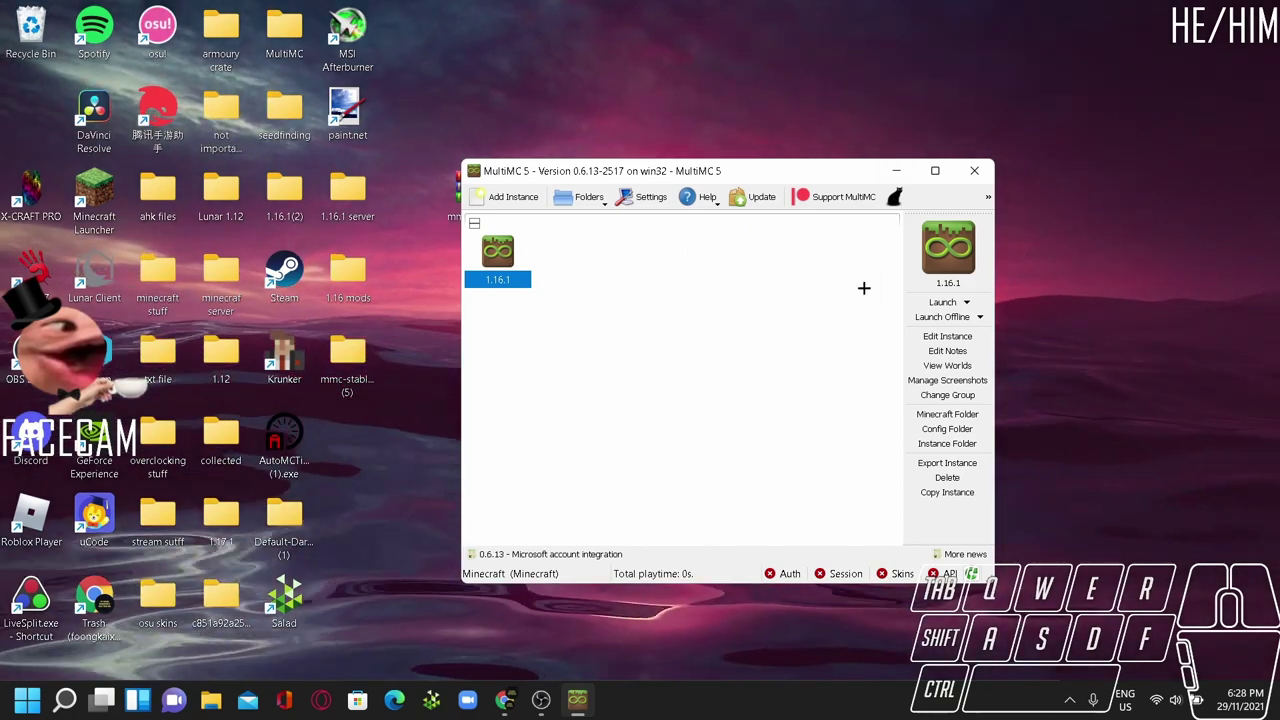
mouse_move(937, 174)
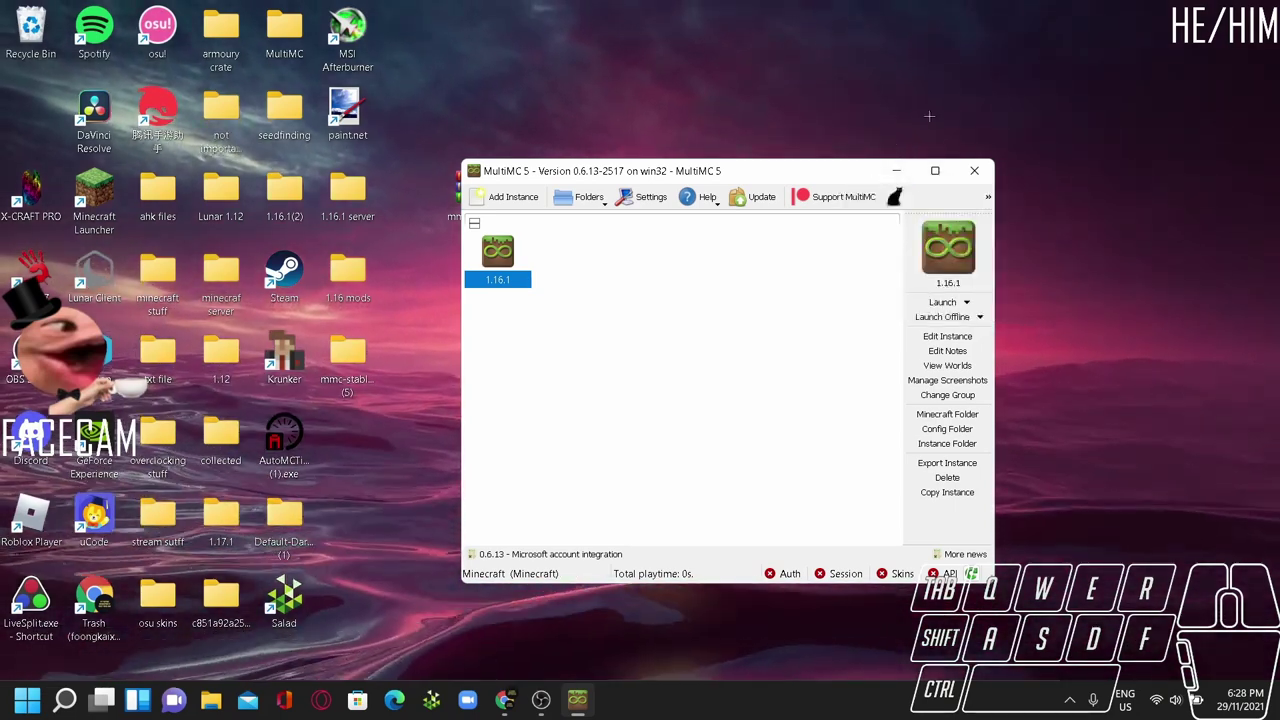
Step: Move the extracted MultiMC folder, then browse MultiMC > instances > 1.16.1 > .minecraft
left_click(896, 171)
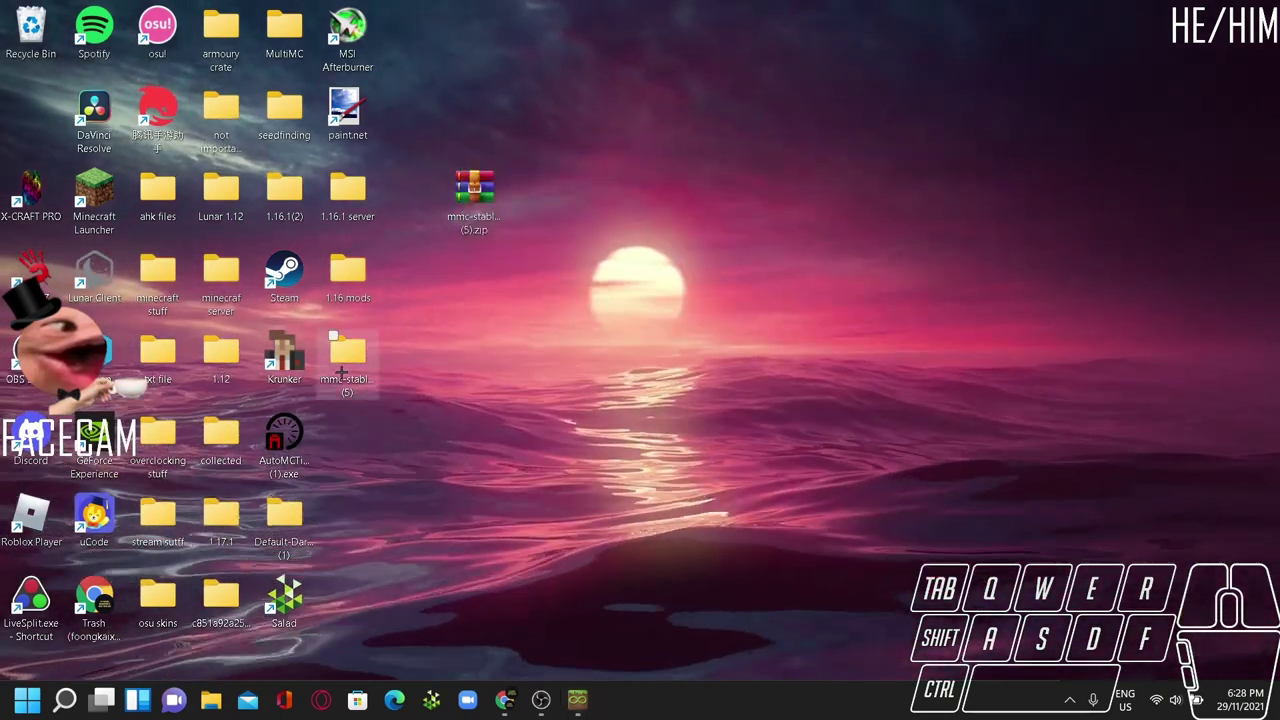
left_click_drag(340, 366, 880, 268)
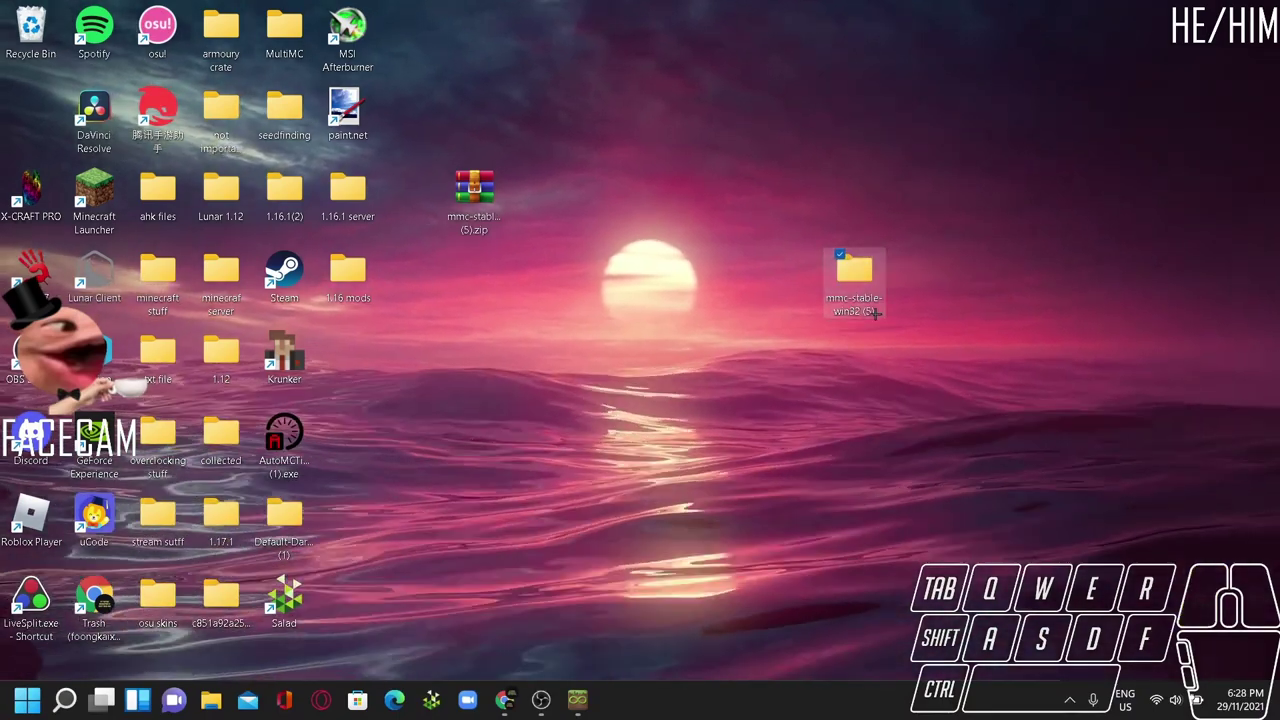
left_click(858, 278)
left_click(858, 278)
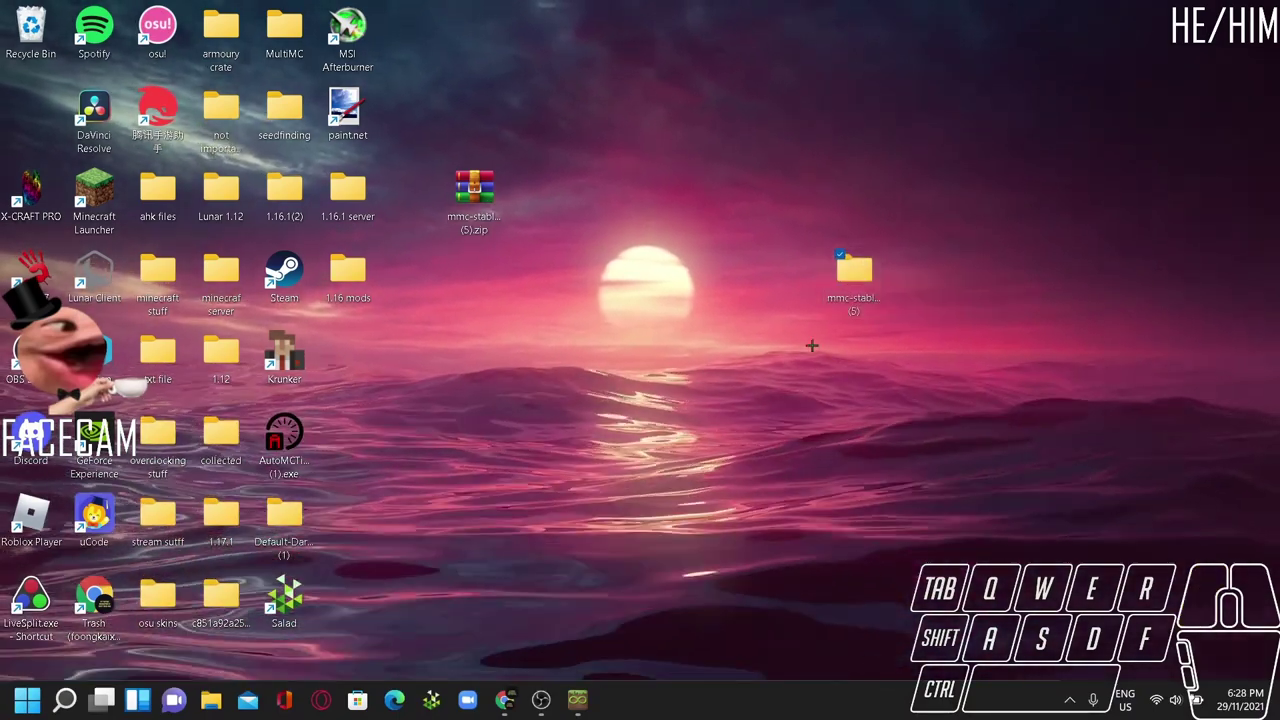
double_click(630, 218)
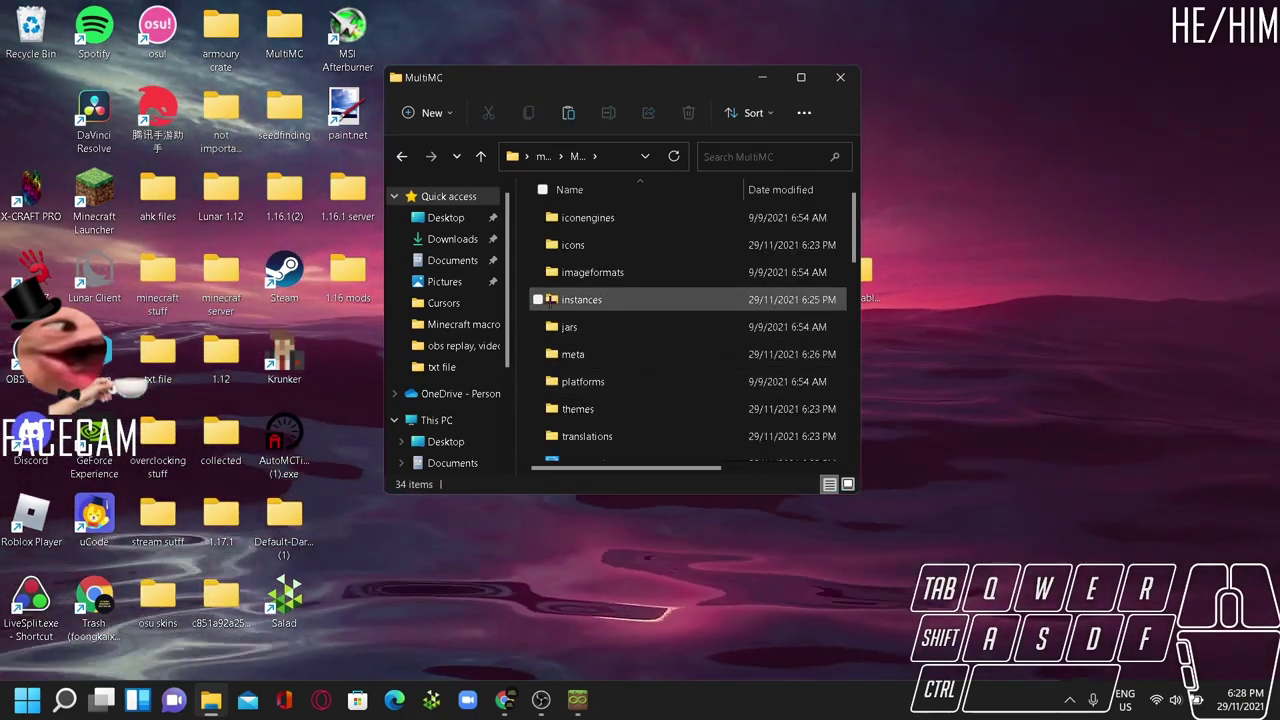
left_click(592, 300)
double_click(592, 300)
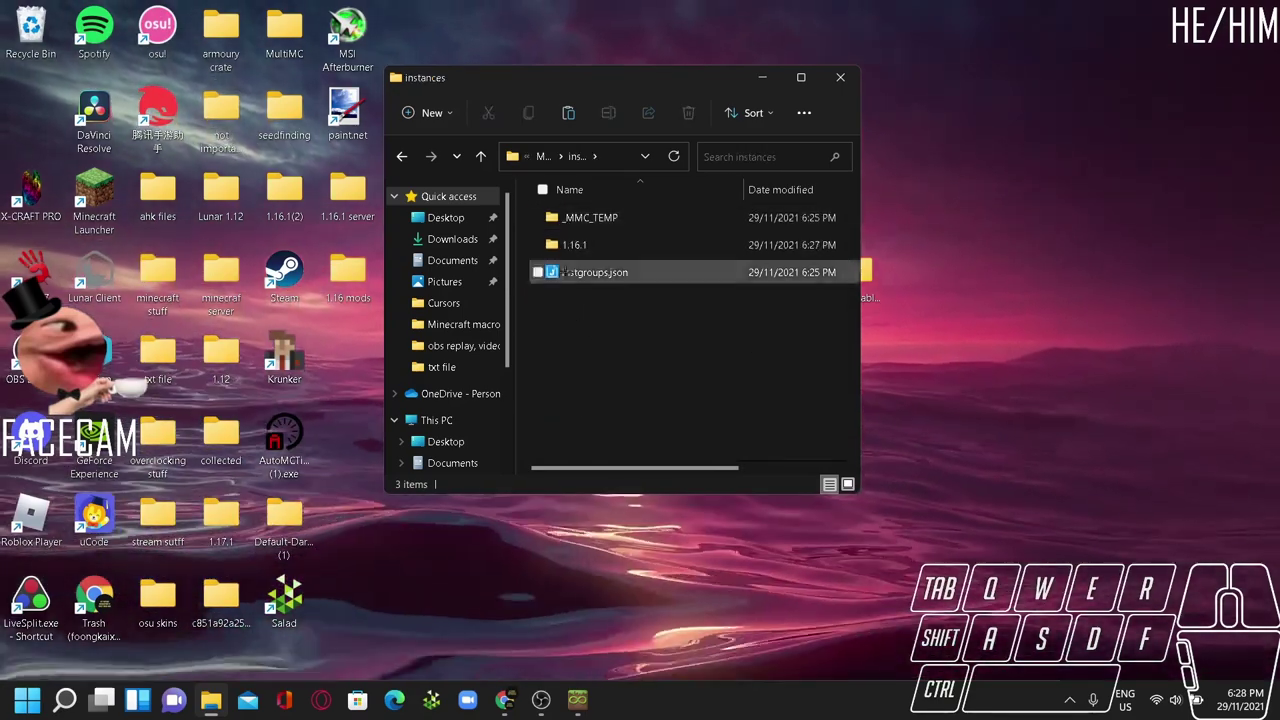
mouse_move(626, 248)
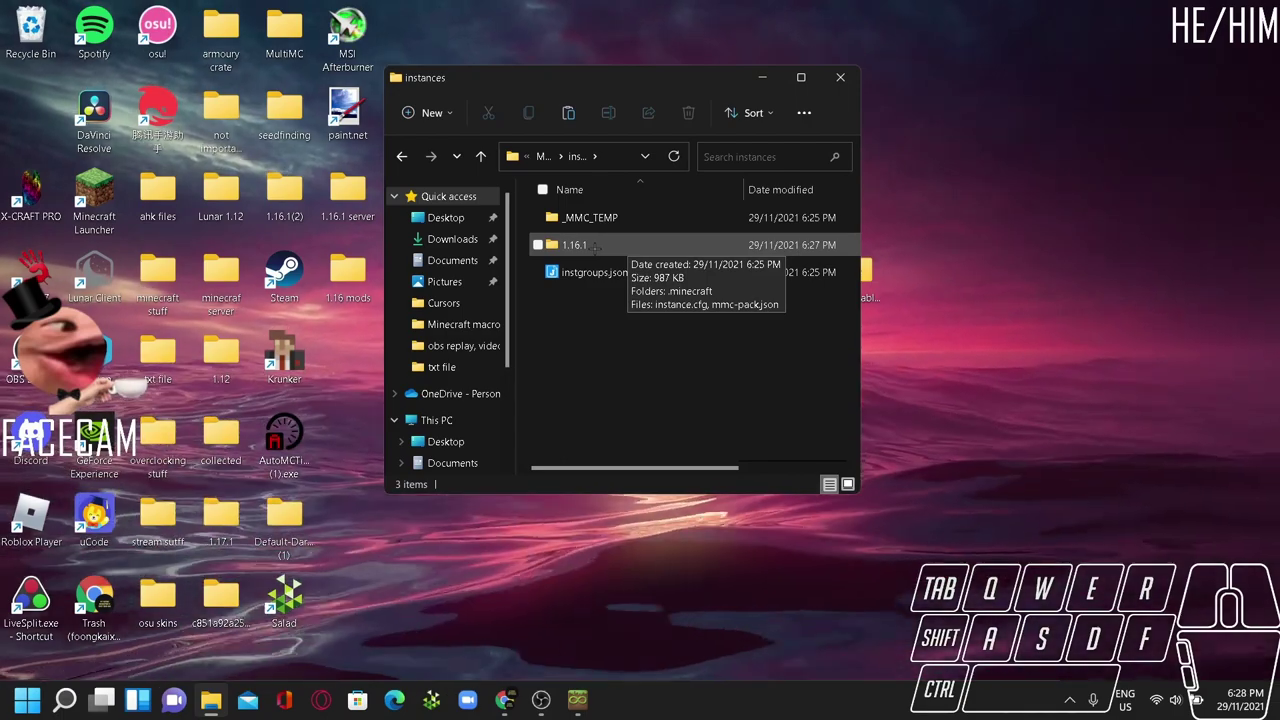
double_click(596, 246)
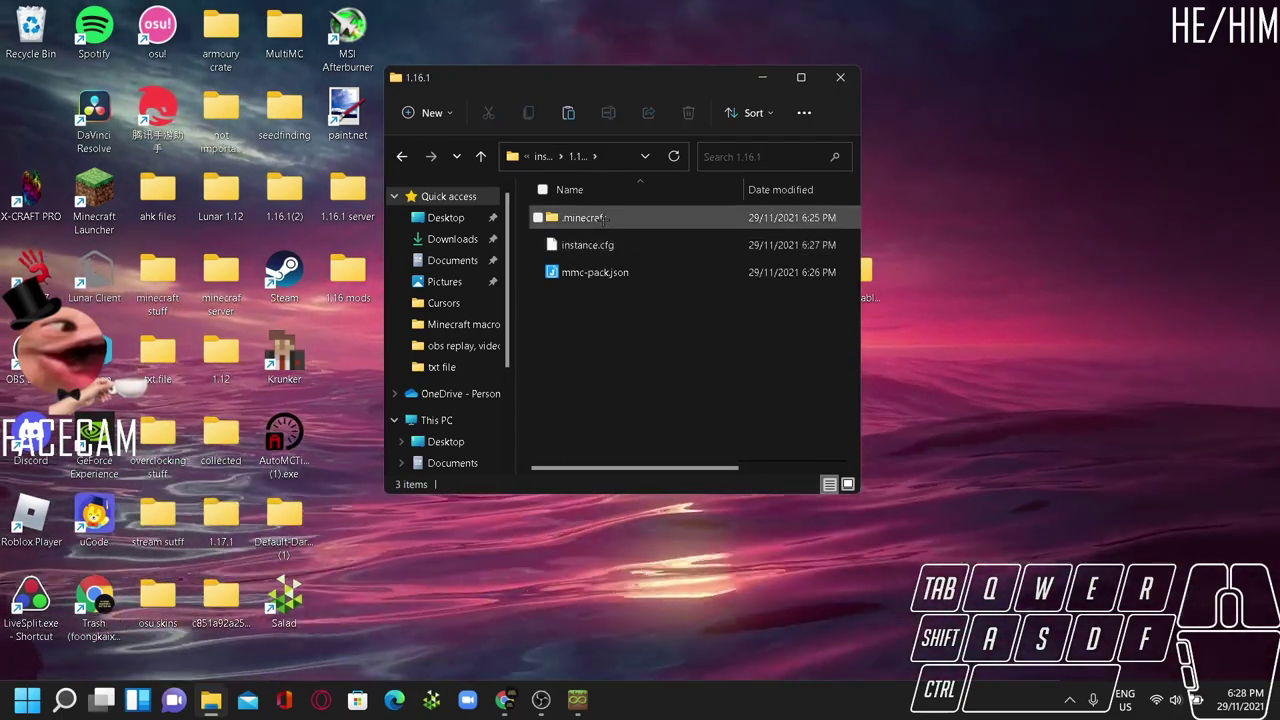
double_click(604, 218)
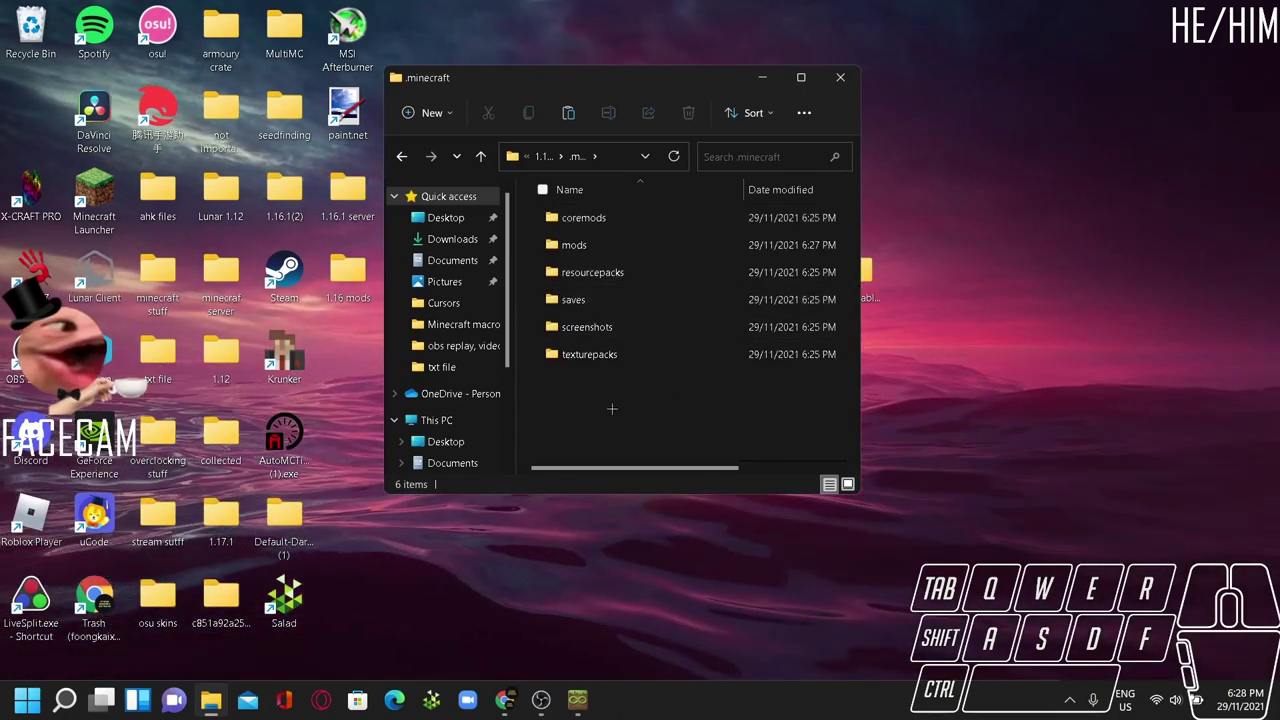
left_click(576, 309)
double_click(576, 309)
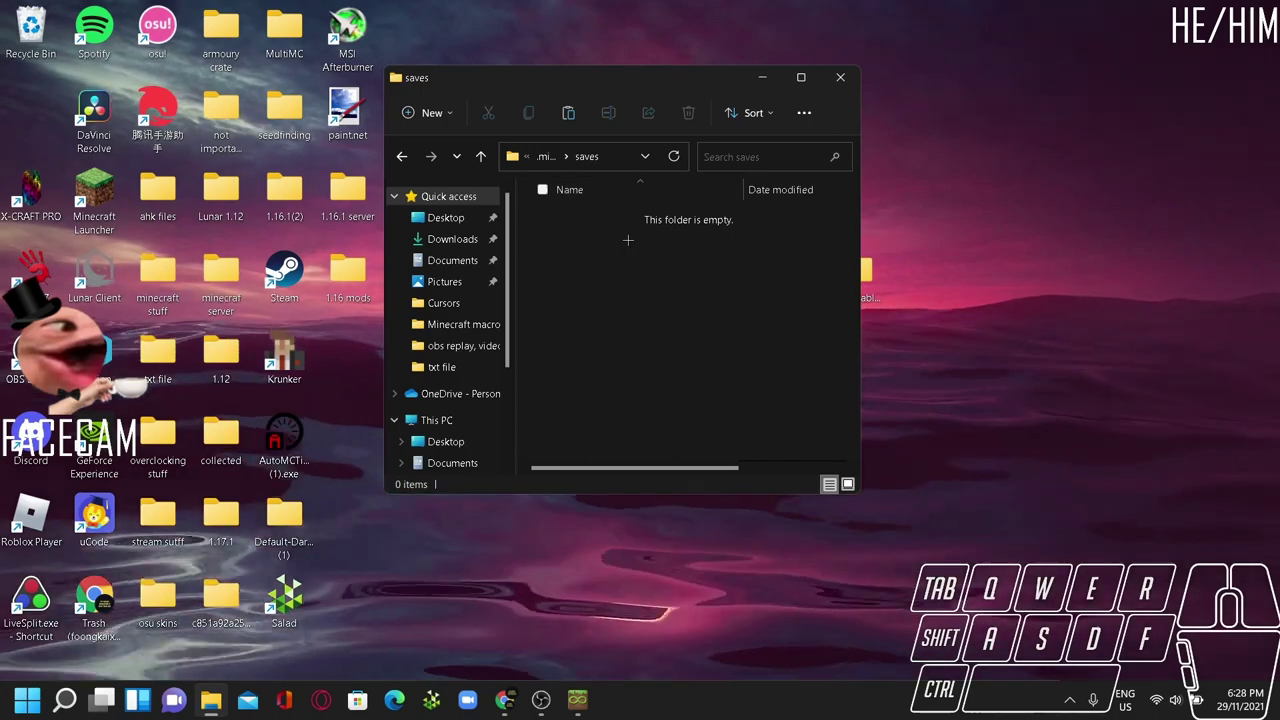
key("alt+Left")
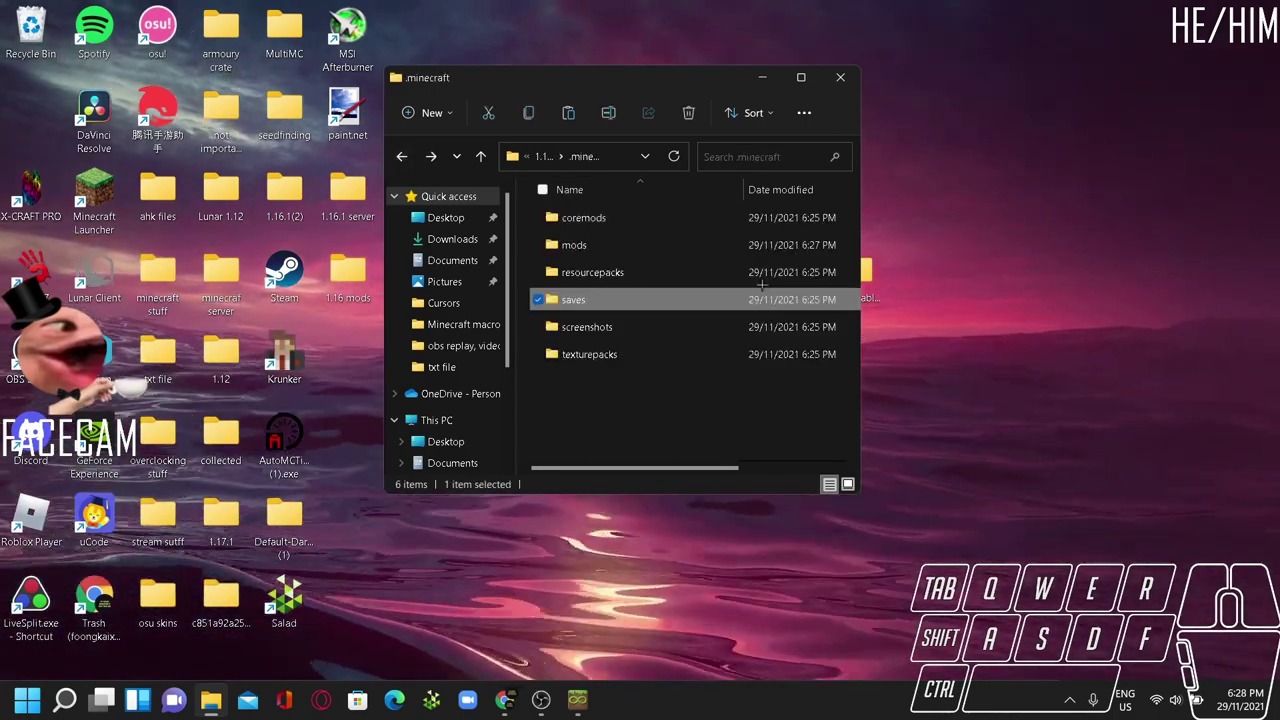
double_click(612, 245)
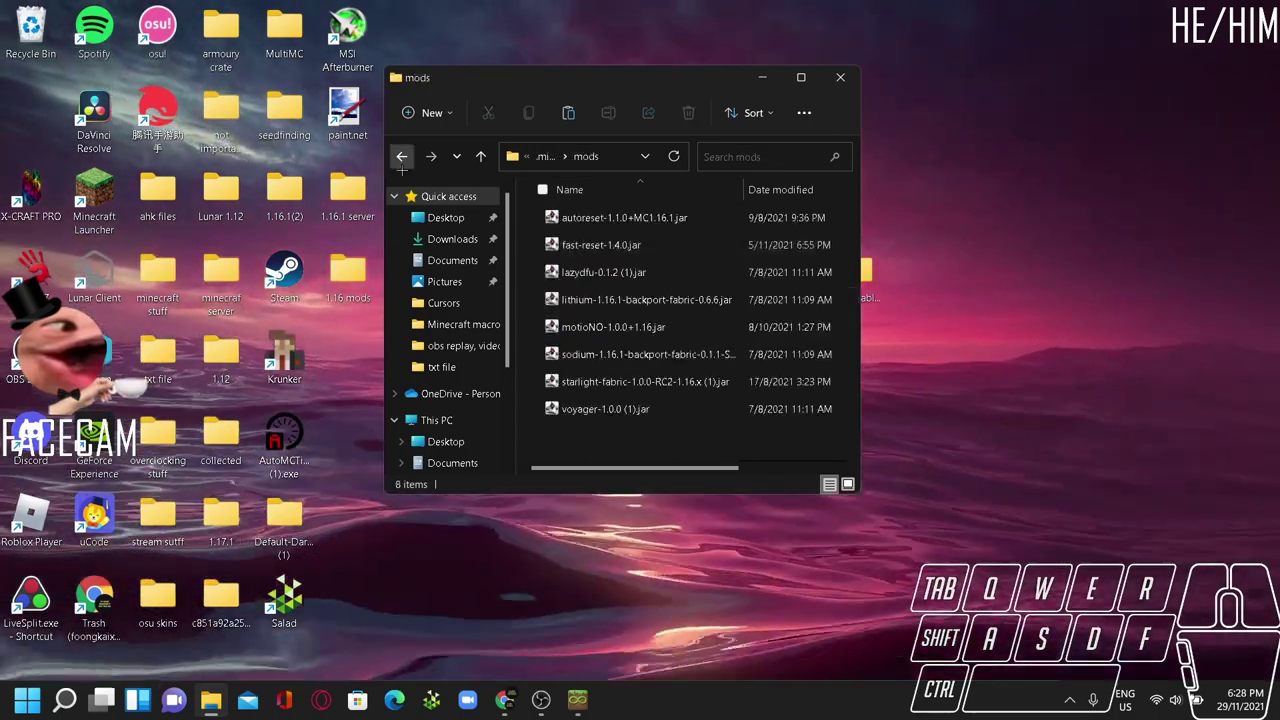
left_click(402, 168)
double_click(622, 274)
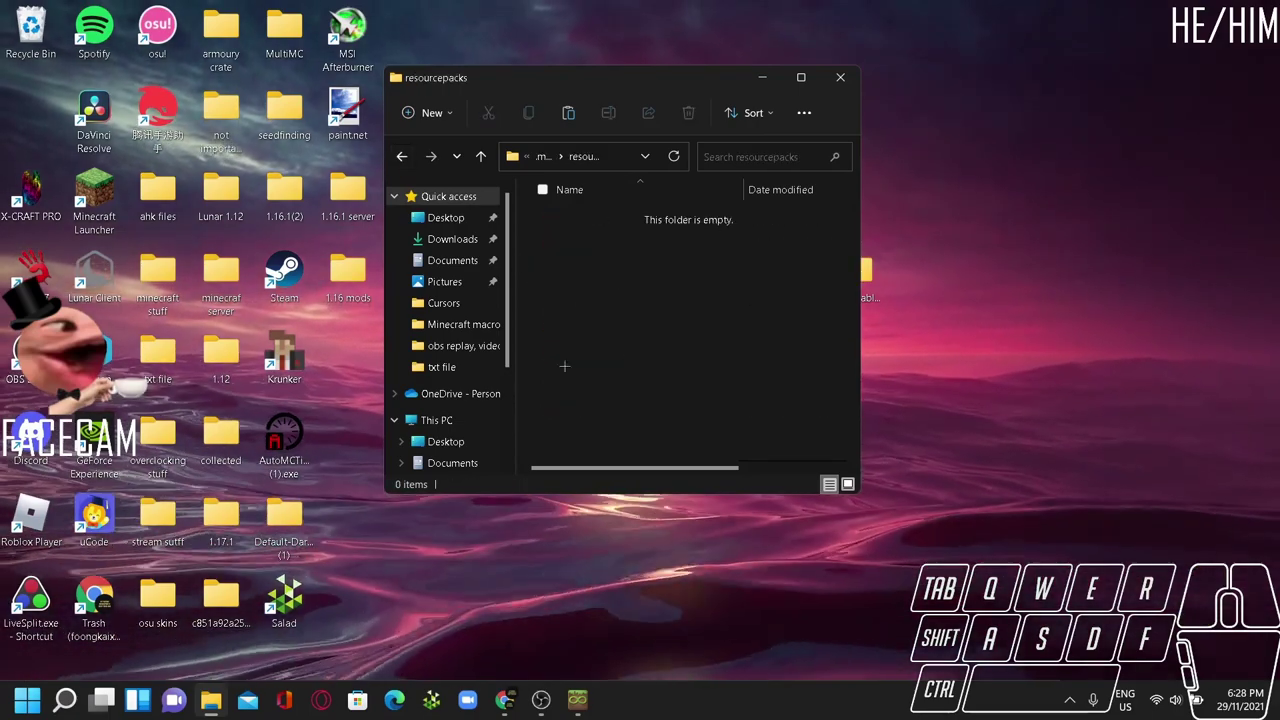
left_click(402, 156)
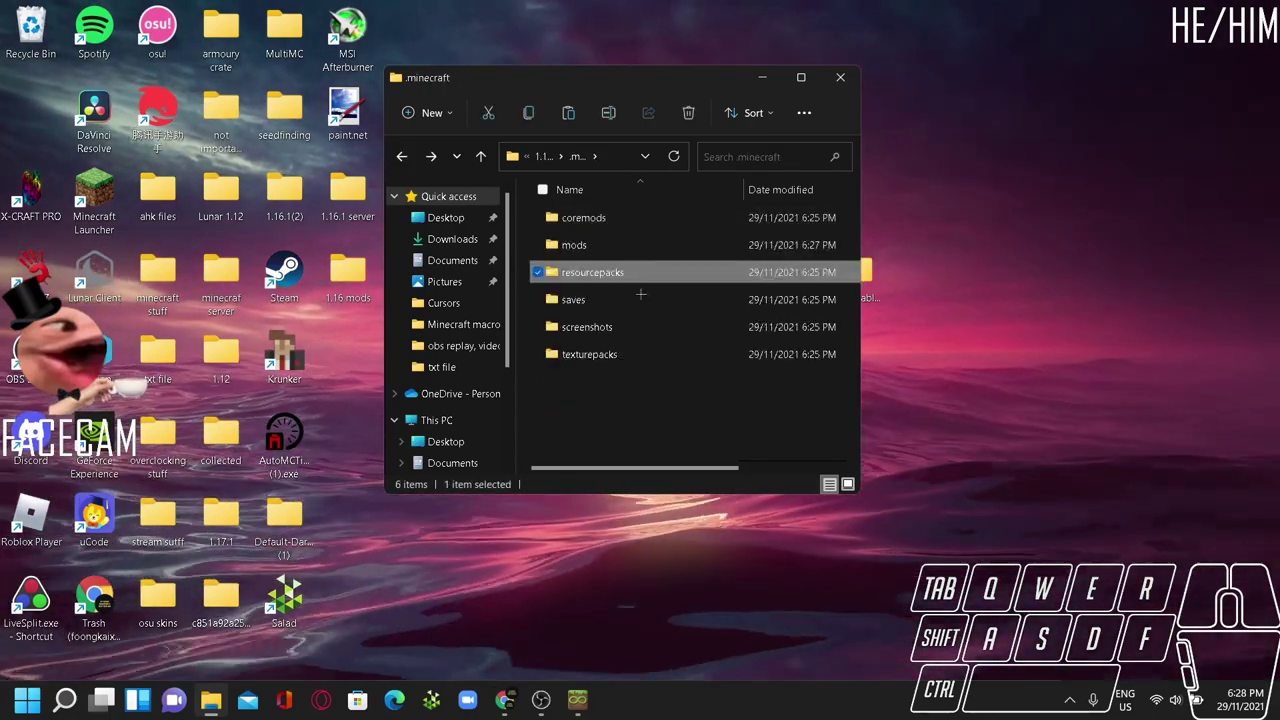
double_click(650, 355)
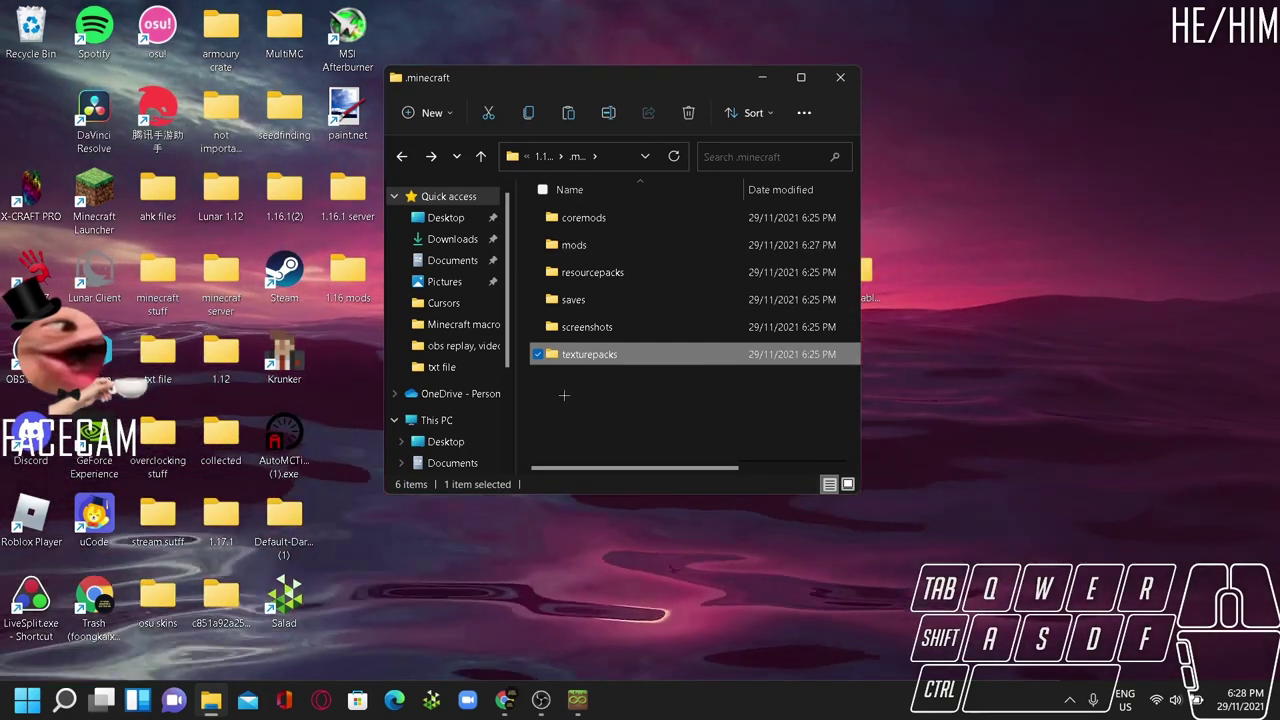
Step: Deselect texturepacks, then minimise the .minecraft Explorer window and MultiMC to show the desktop
left_click(566, 706)
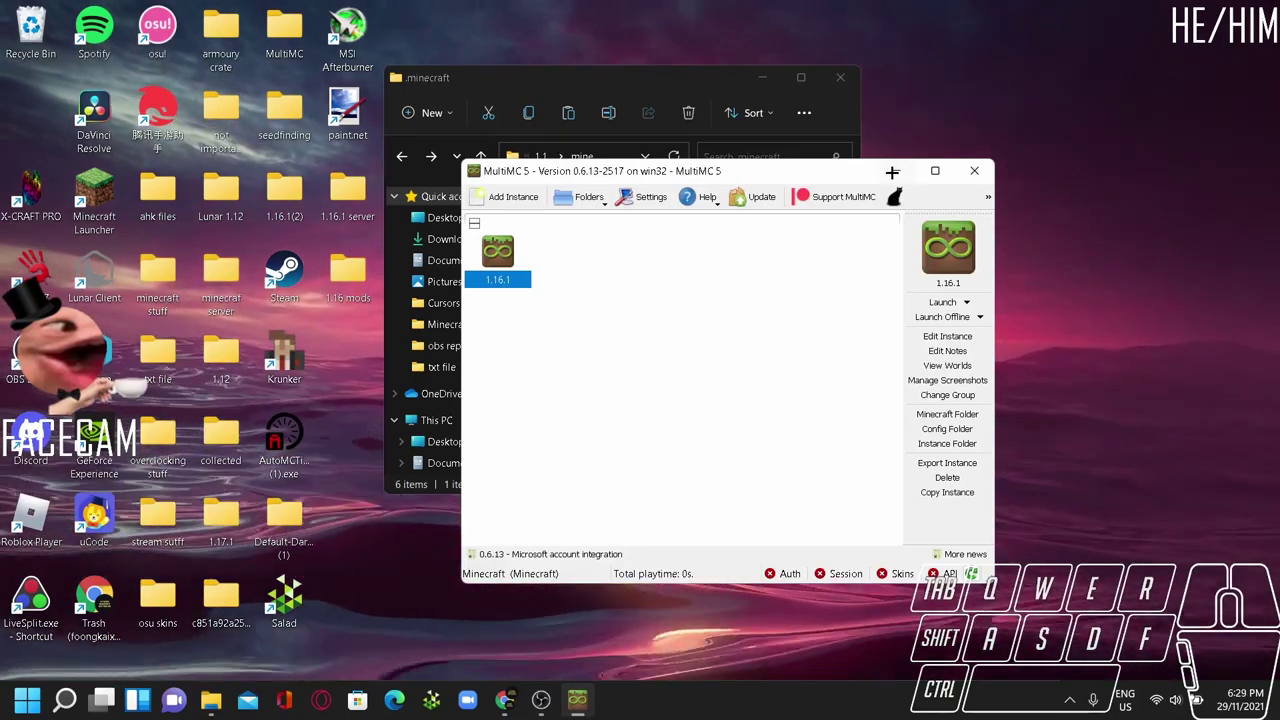
left_click(895, 171)
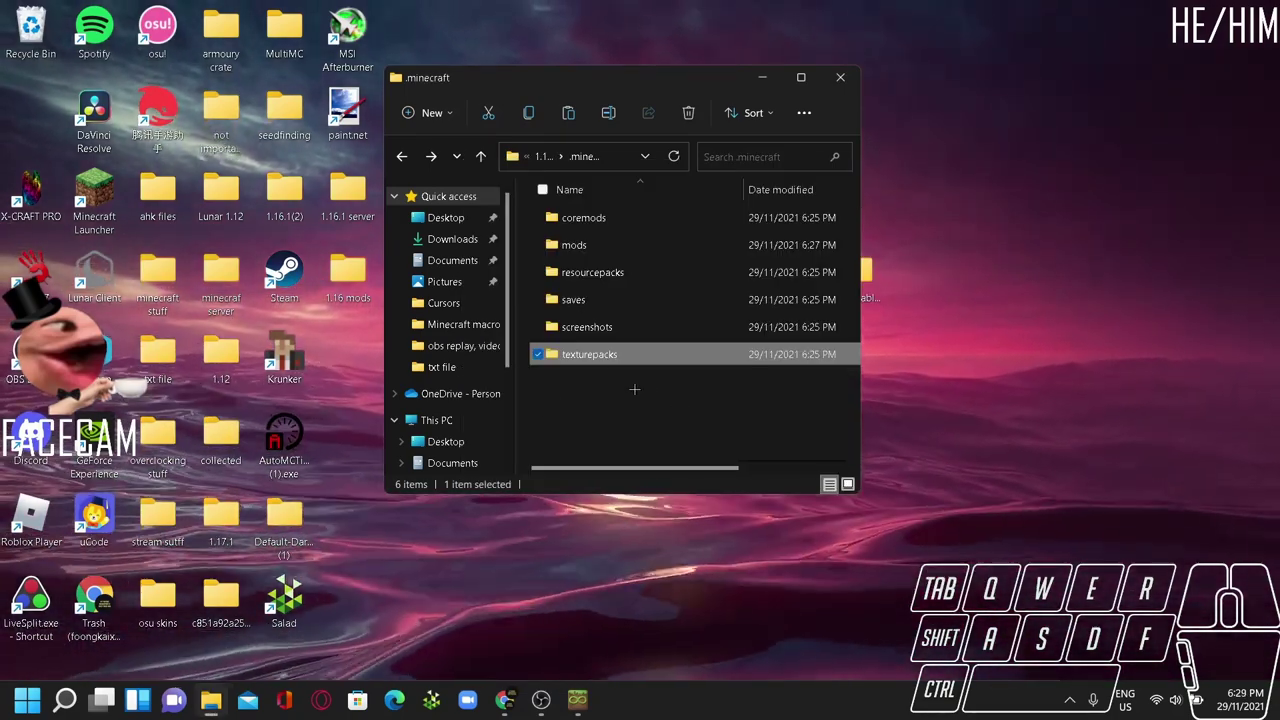
left_click(617, 383)
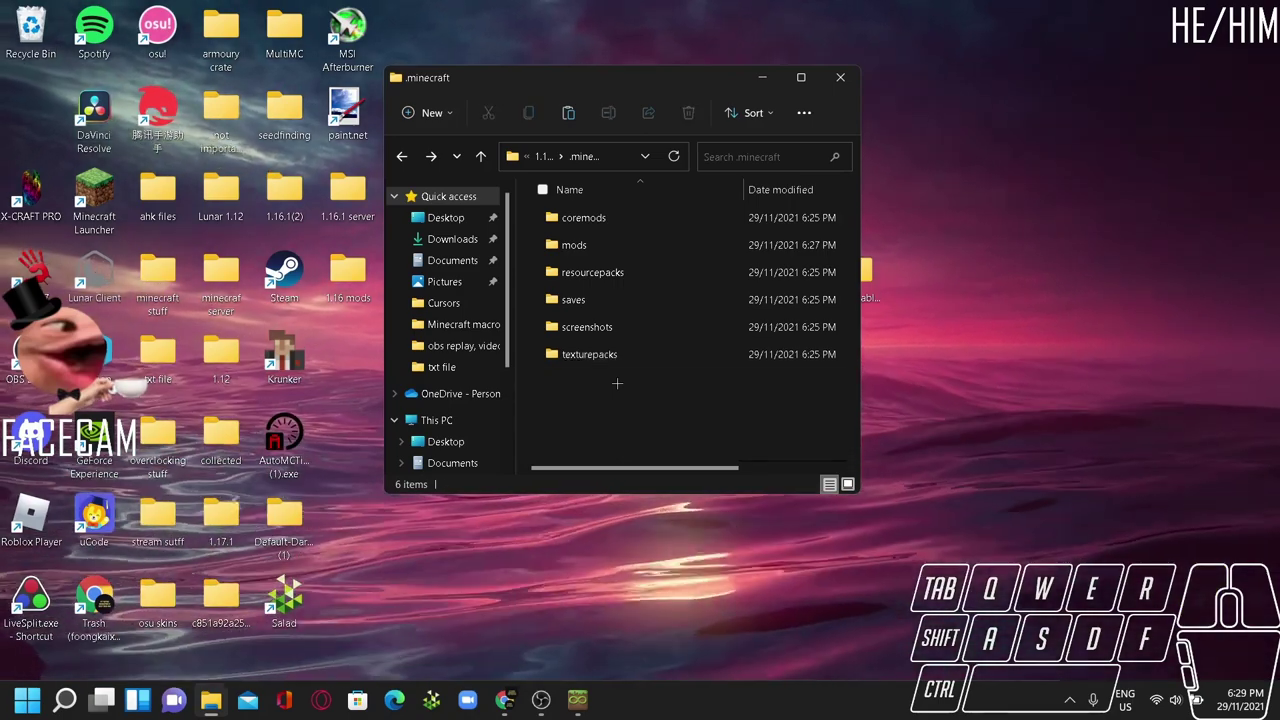
left_click(760, 77)
left_click(577, 699)
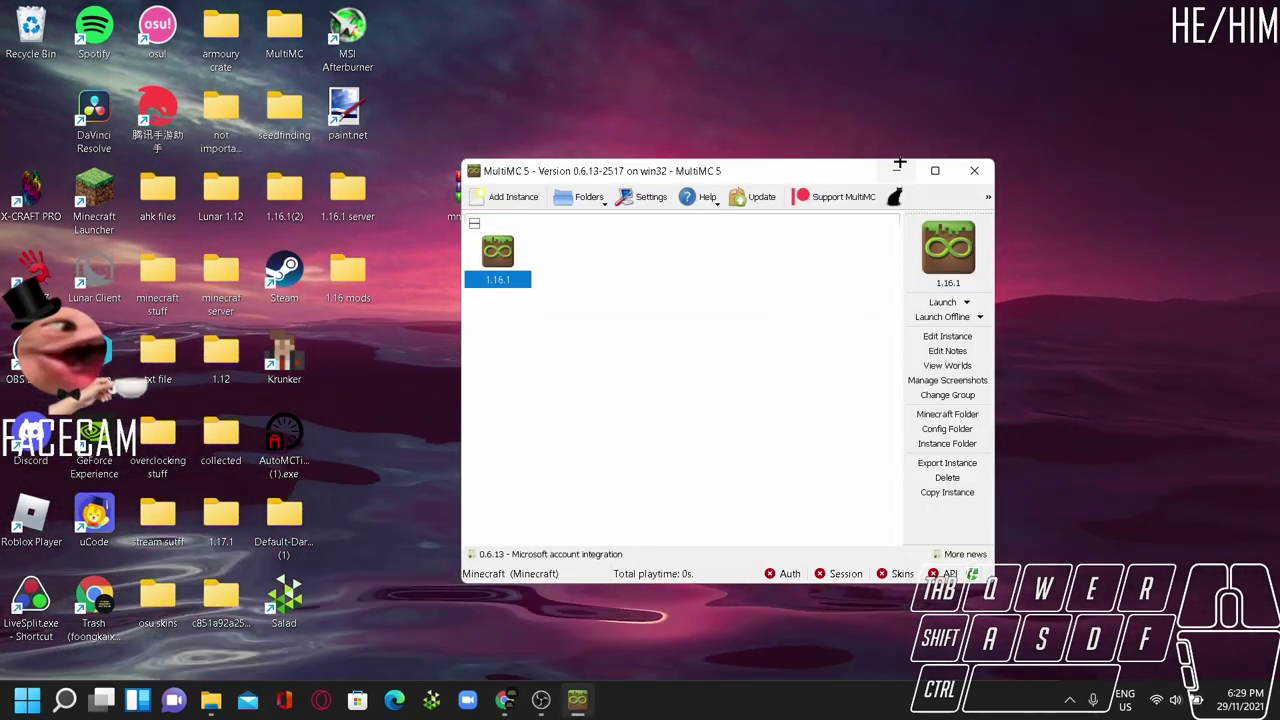
left_click(898, 168)
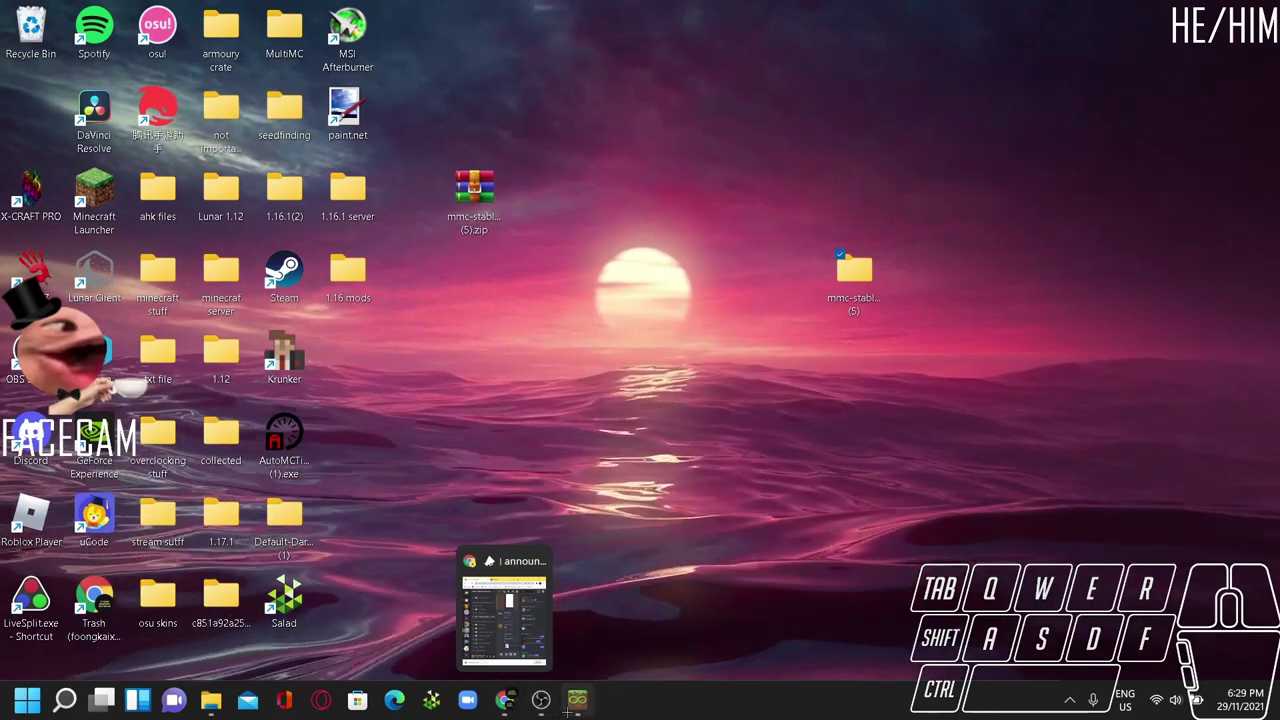
left_click(617, 558)
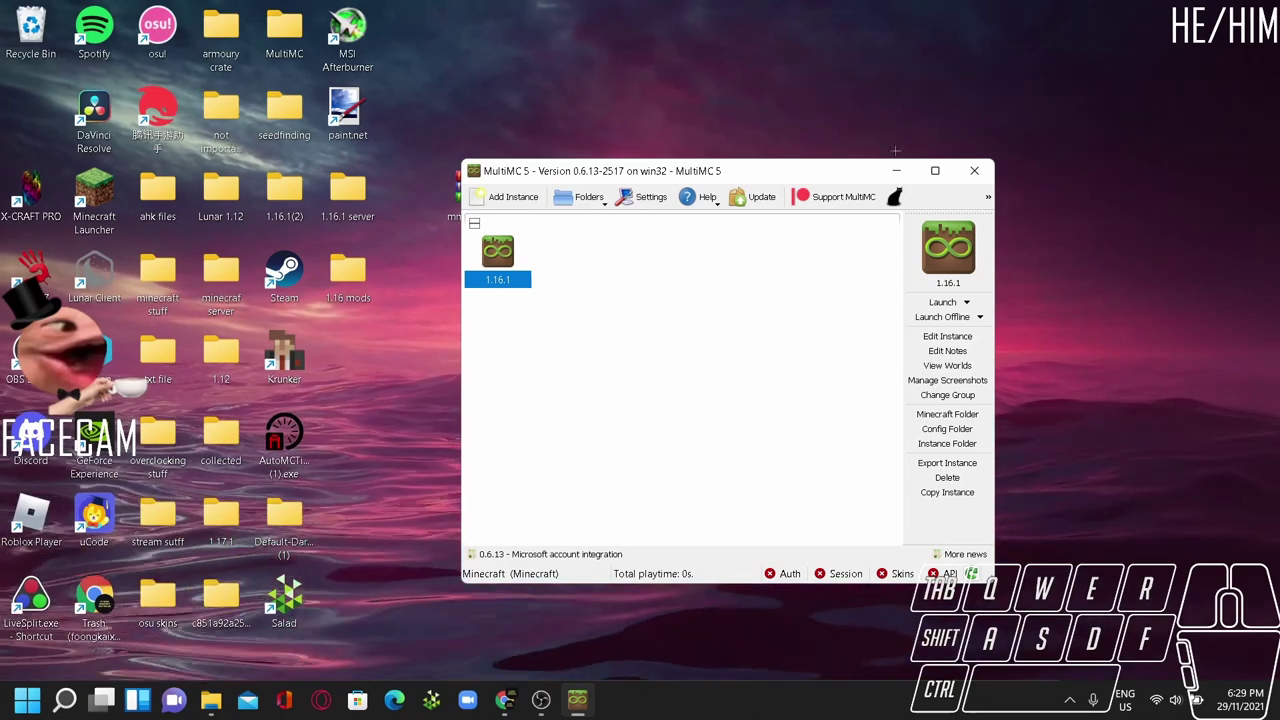
left_click(896, 170)
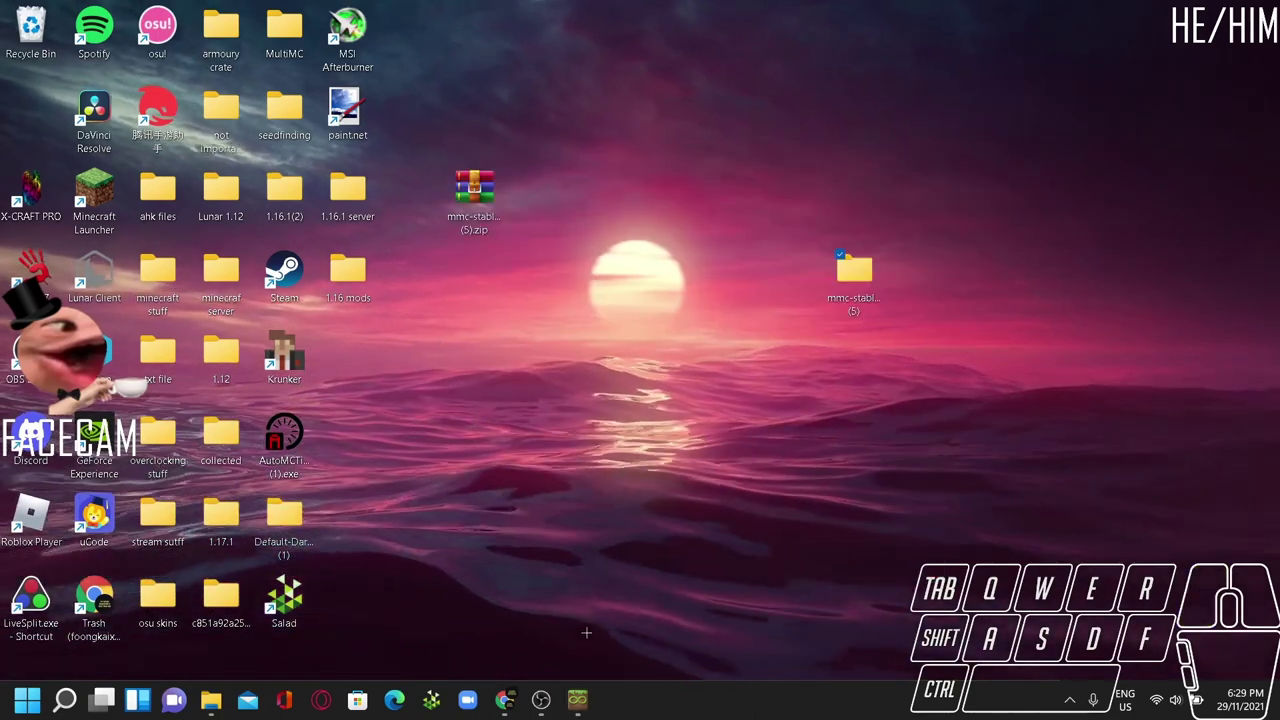
Step: Bring the OBS Studio window to the front from the taskbar
left_click(541, 699)
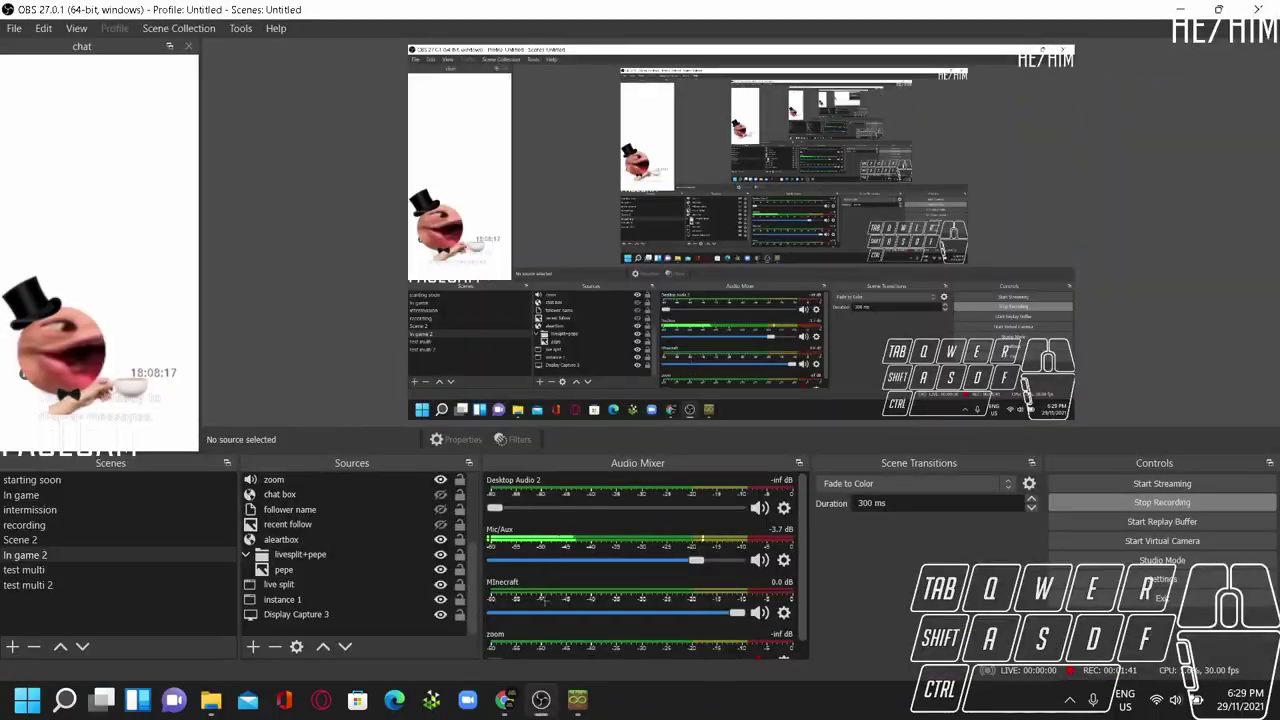